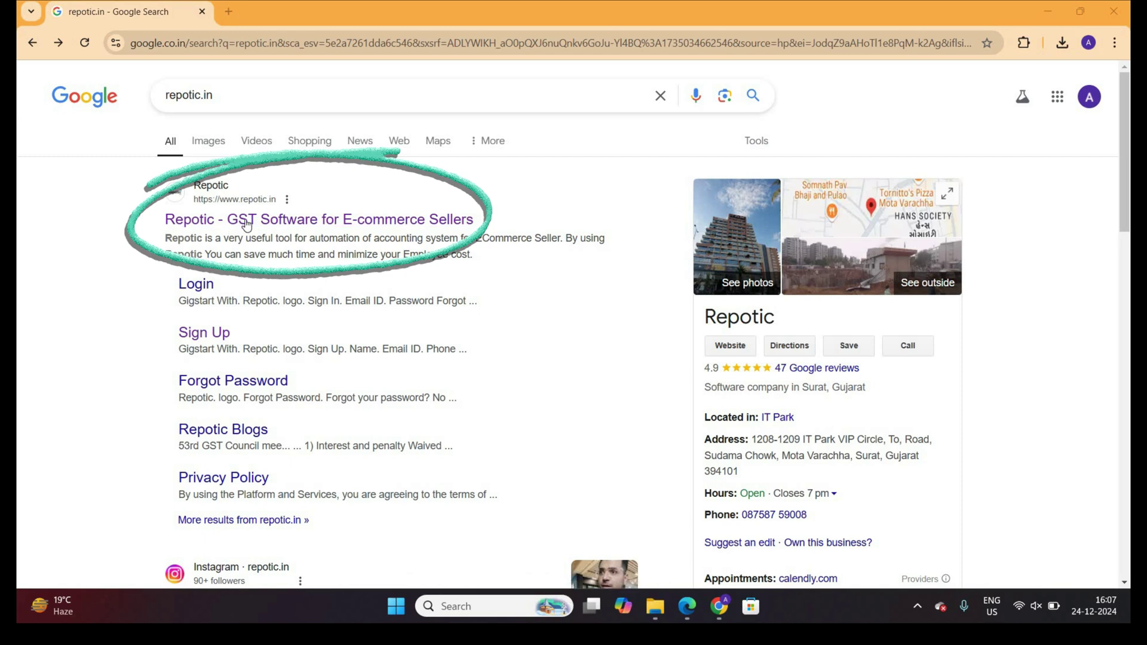
Step: Open the Repotic website from the search results, continue through sign-up, and open the PDF Bank Statement To Tally XML and CSV converter
{"action": "left_click", "coordinate": [245, 221]}
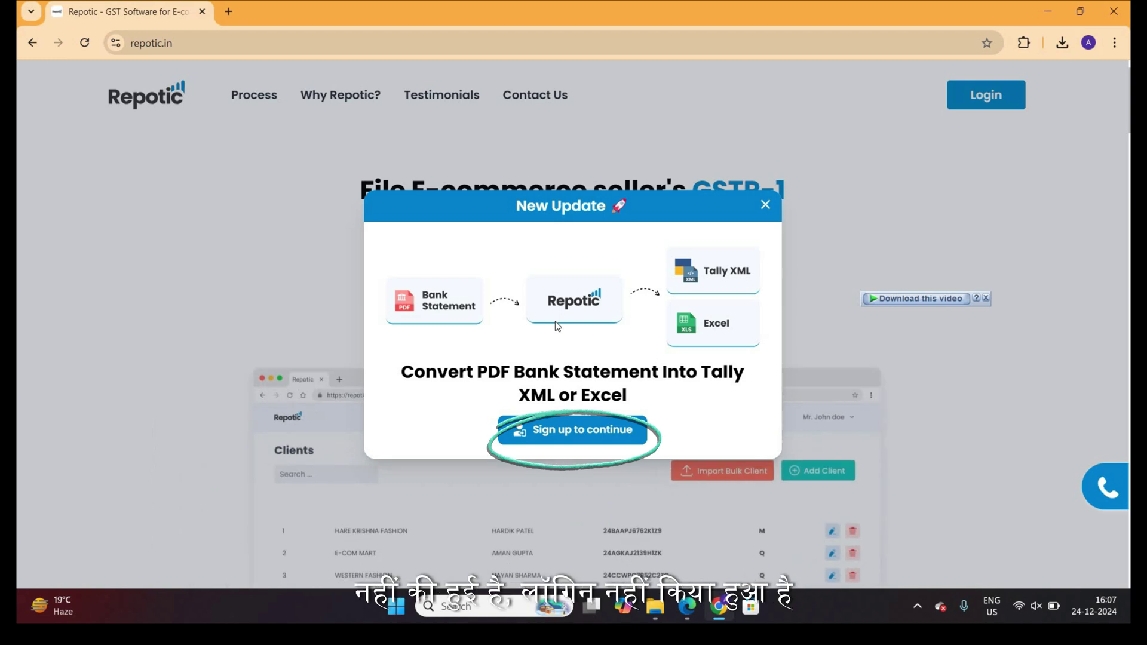
{"action": "left_click", "coordinate": [578, 430]}
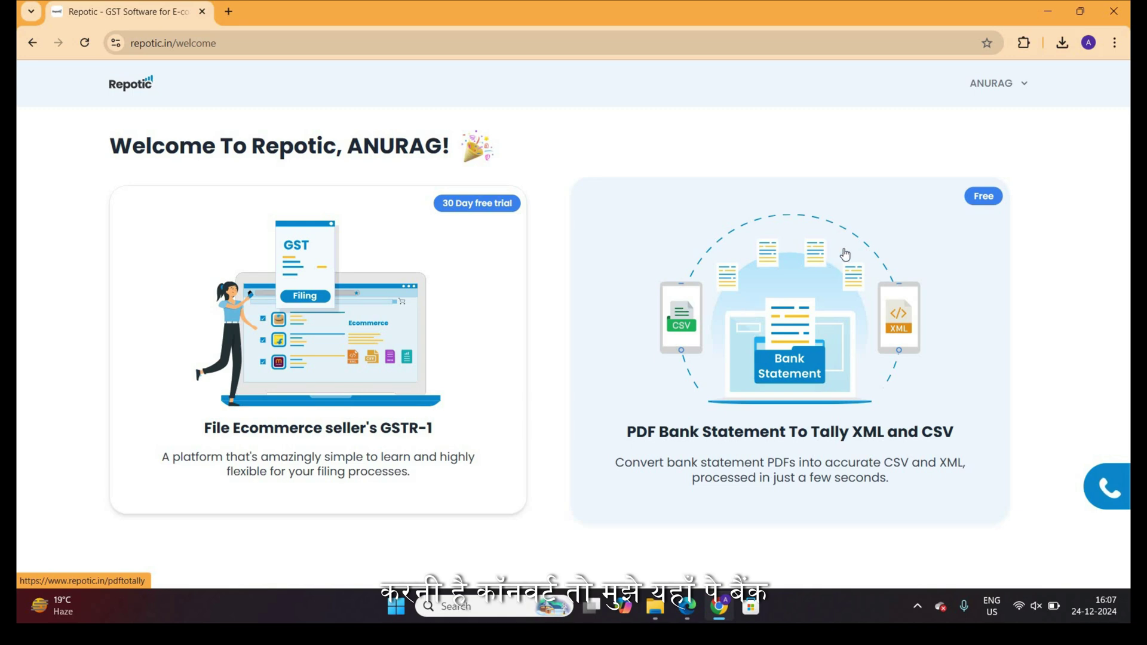
{"action": "left_click", "coordinate": [817, 310]}
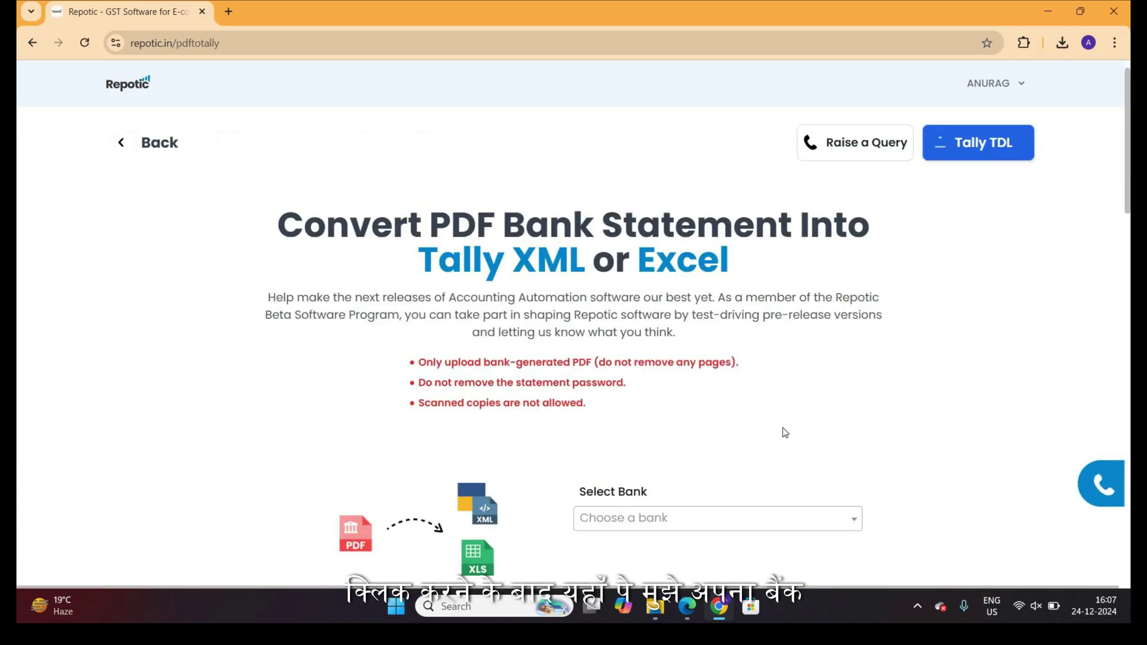
Step: Choose State Bank of India (SBI) as the bank for the statement conversion
{"action": "scroll", "coordinate": [716, 421], "scroll_direction": "down", "scroll_amount": 2}
{"action": "left_click", "coordinate": [640, 404]}
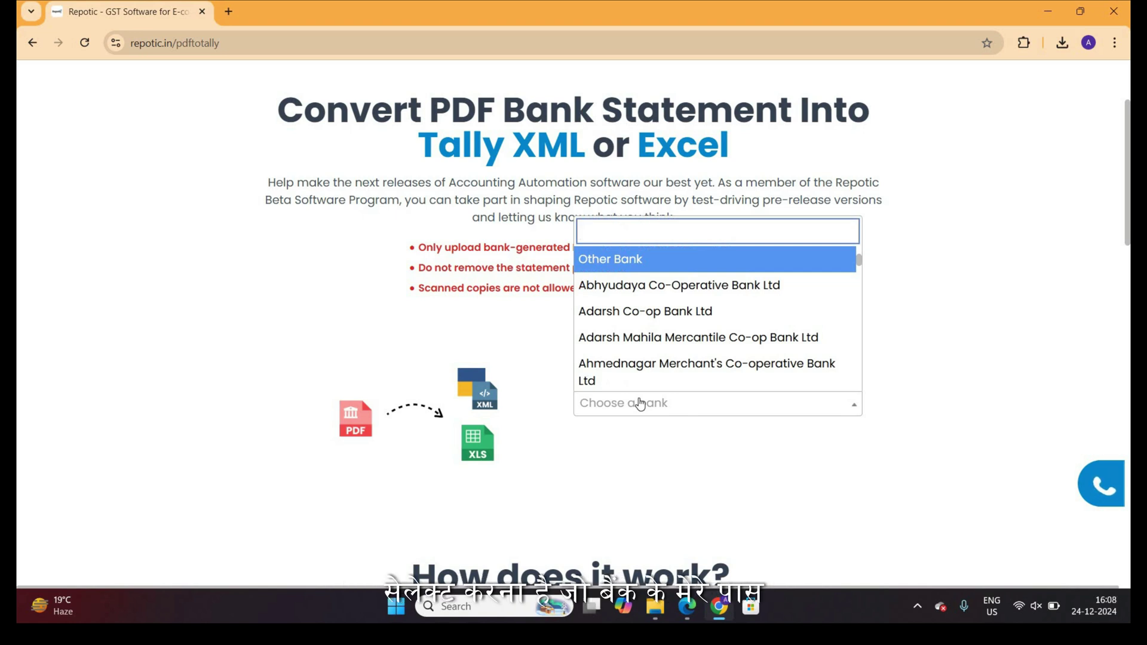
{"action": "type", "text": "st"}
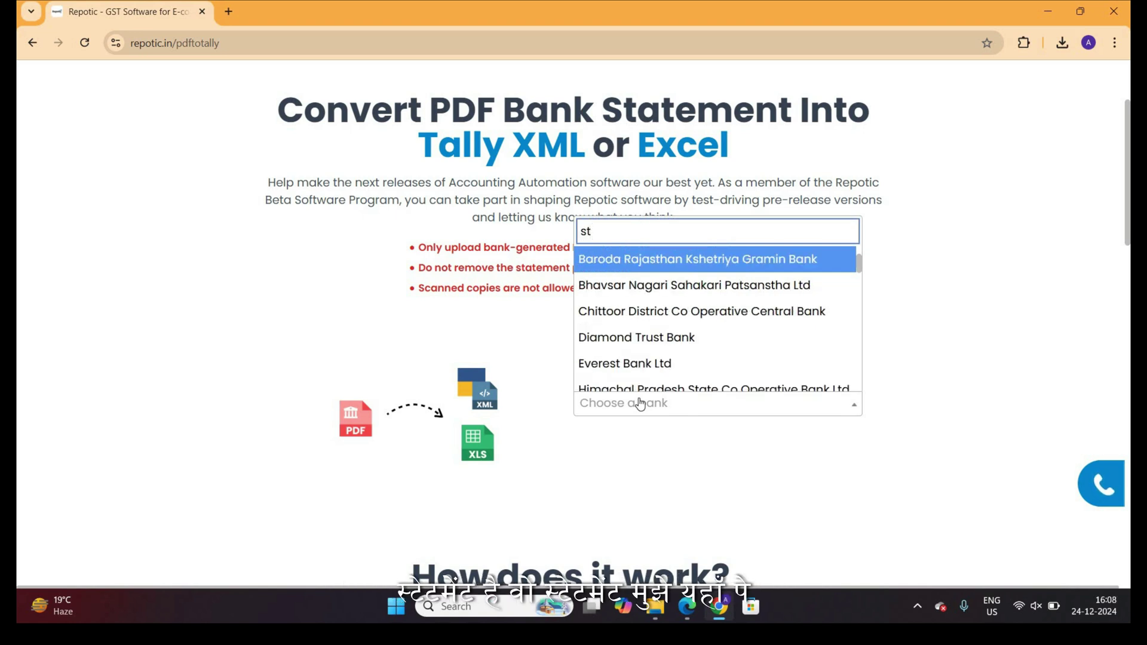
{"action": "type", "text": "at"}
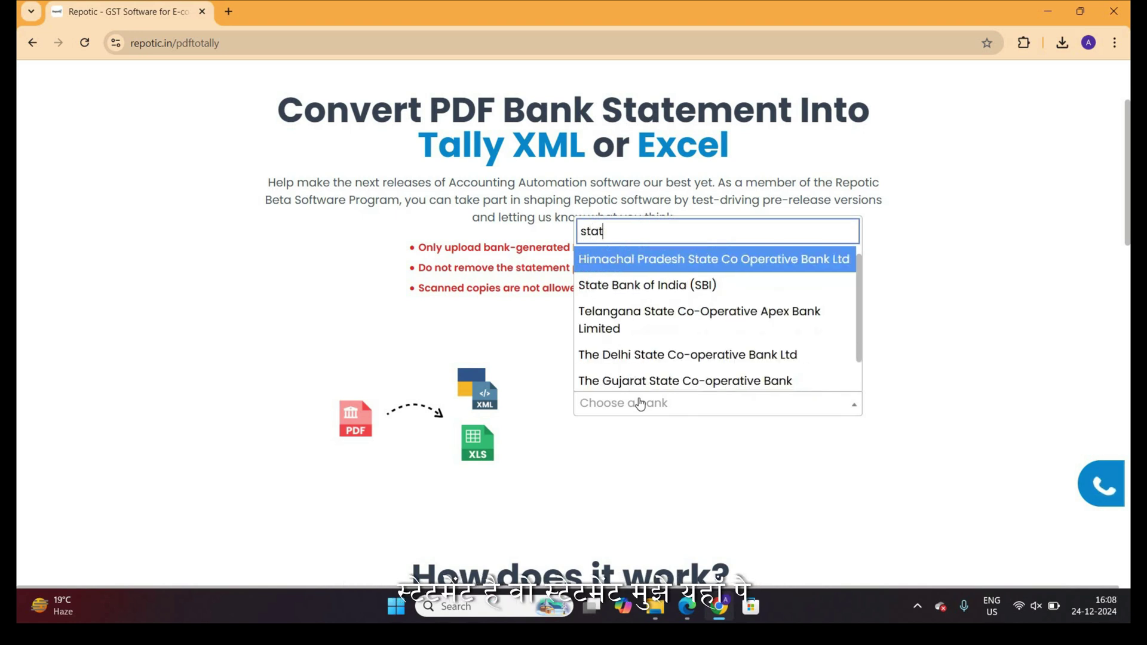
{"action": "left_click", "coordinate": [709, 287]}
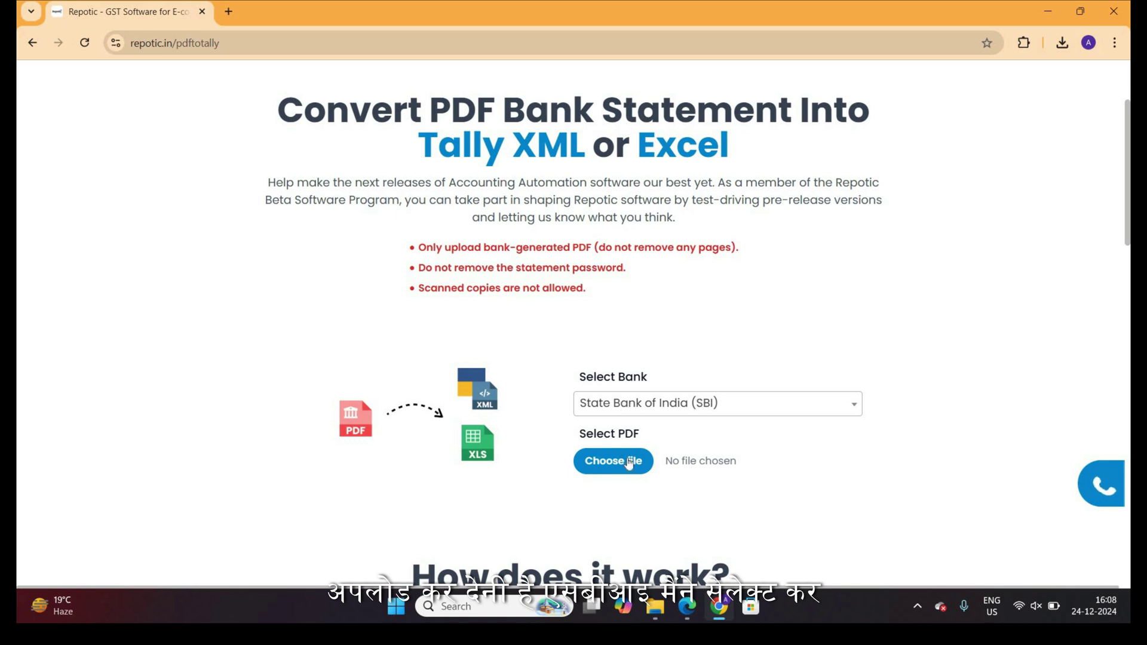
{"action": "left_click", "coordinate": [618, 463]}
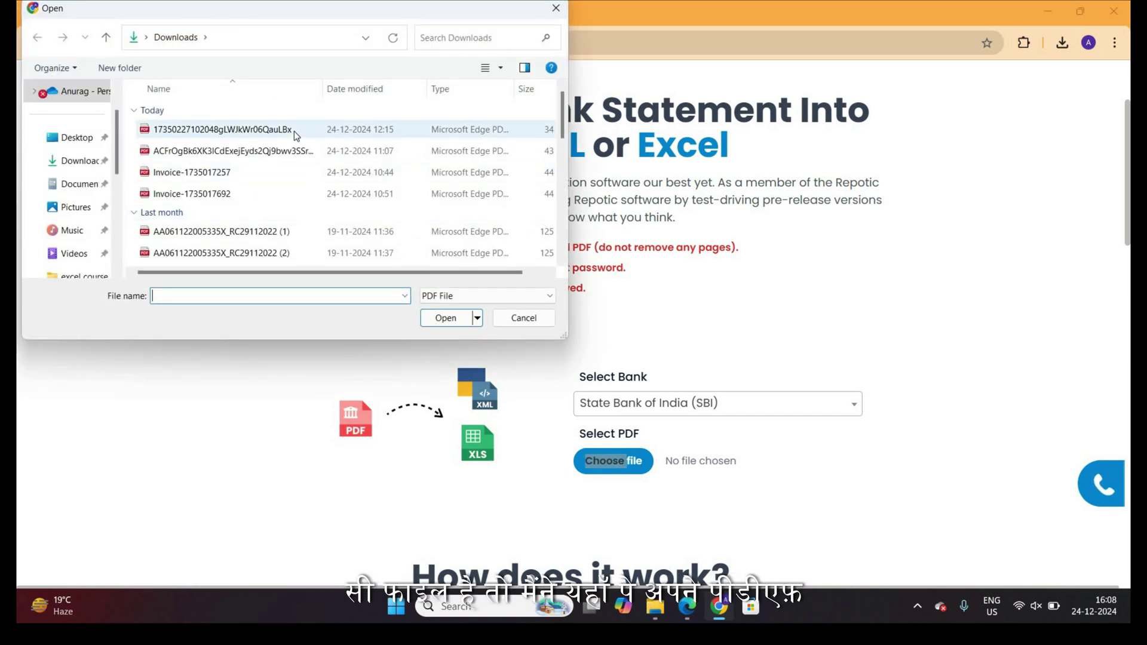
{"action": "double_click", "coordinate": [294, 131]}
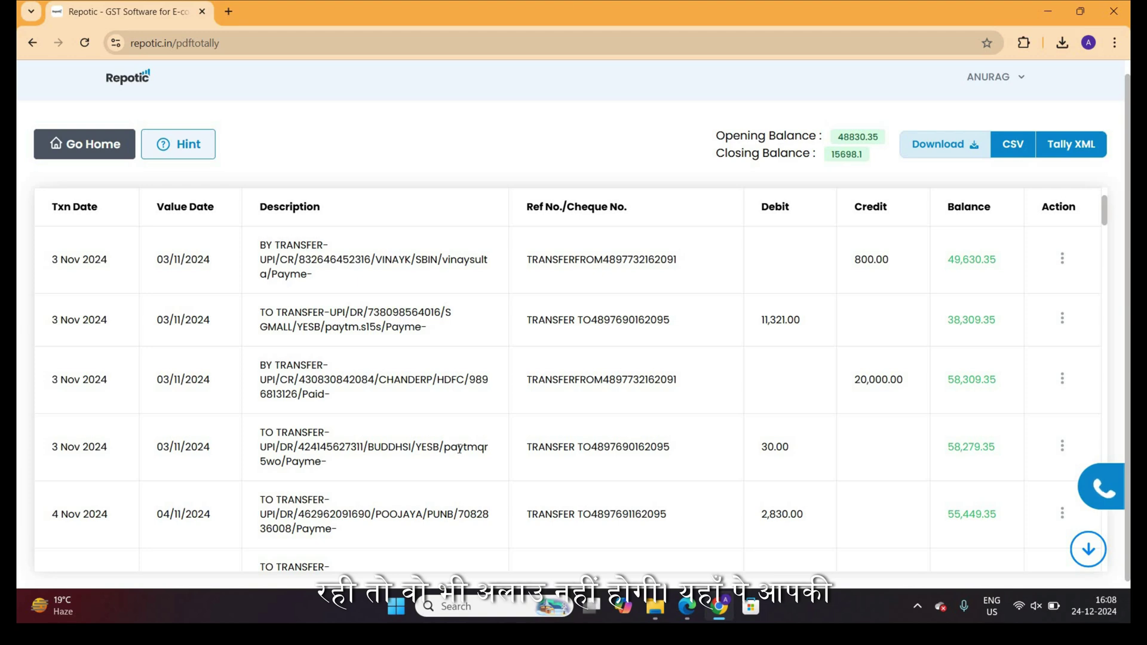
{"action": "scroll", "coordinate": [330, 428], "scroll_direction": "down", "scroll_amount": 15}
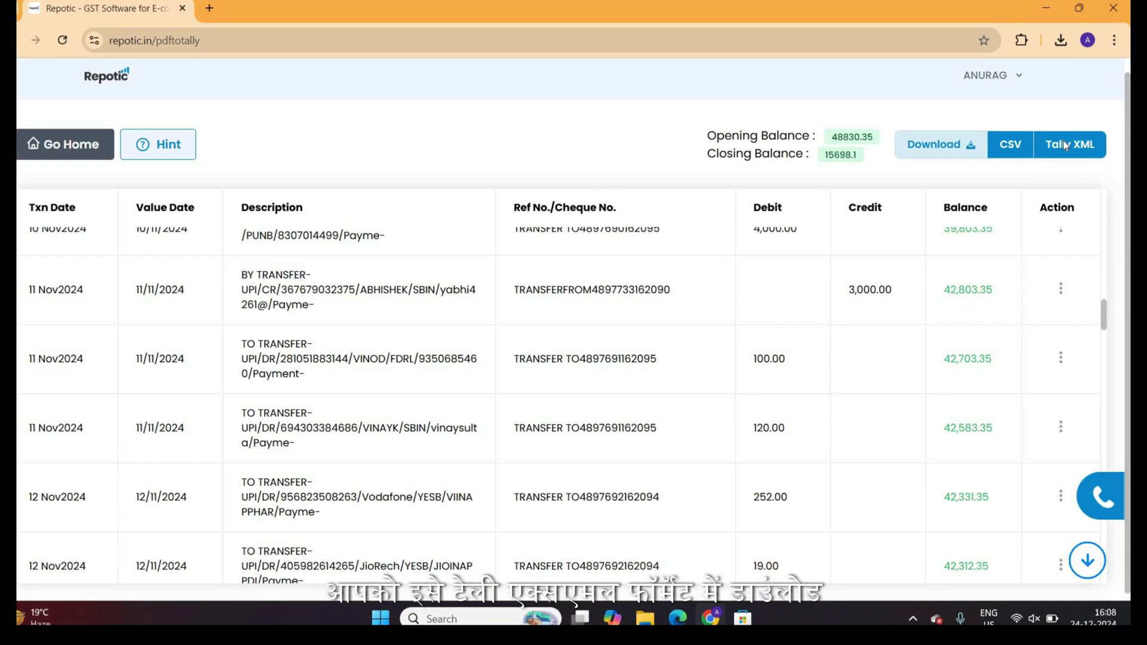
Step: Open the Tally XML download options for the converted statement and launch TallyPrime
{"action": "left_click", "coordinate": [1065, 145]}
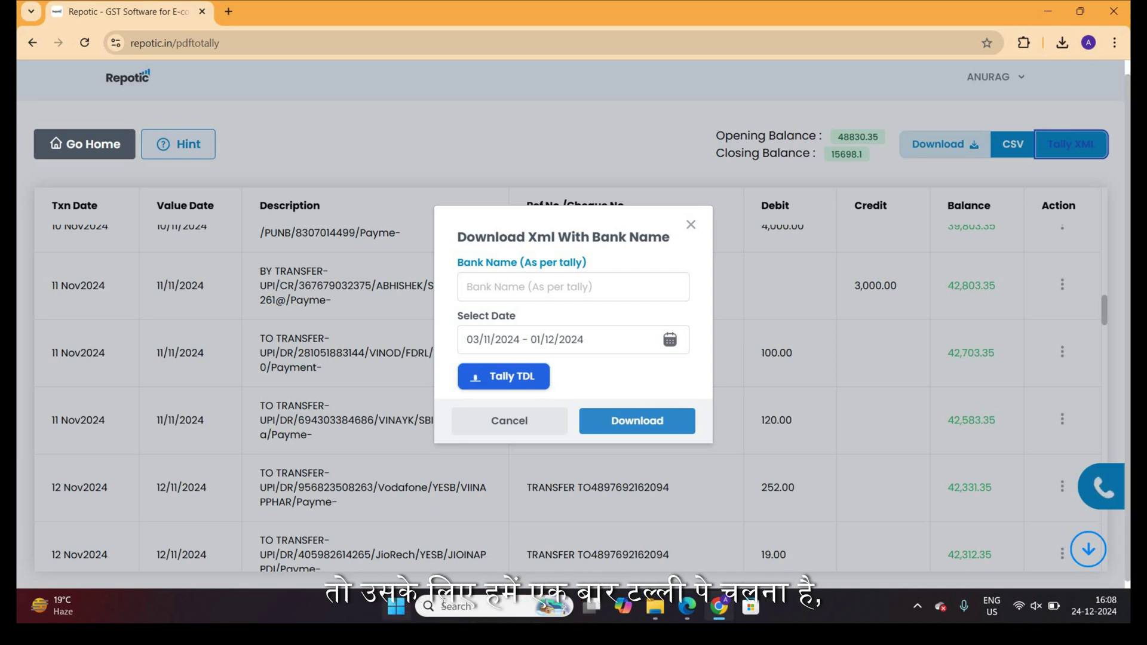
{"action": "left_click", "coordinate": [445, 606]}
{"action": "type", "text": "t"}
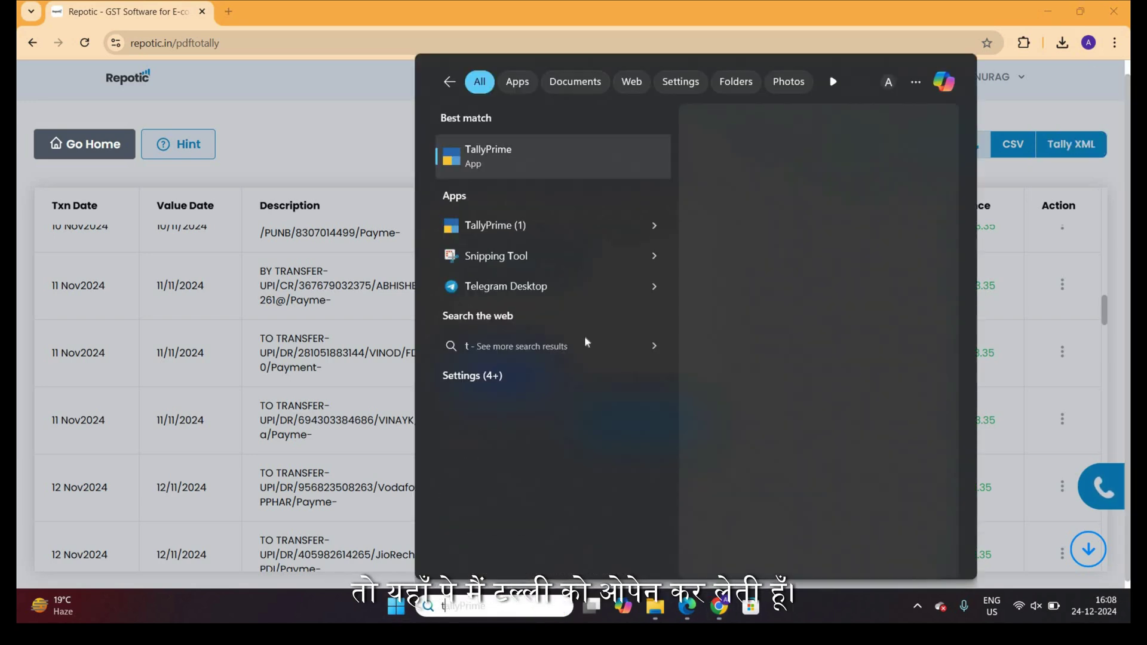
{"action": "left_click", "coordinate": [757, 258]}
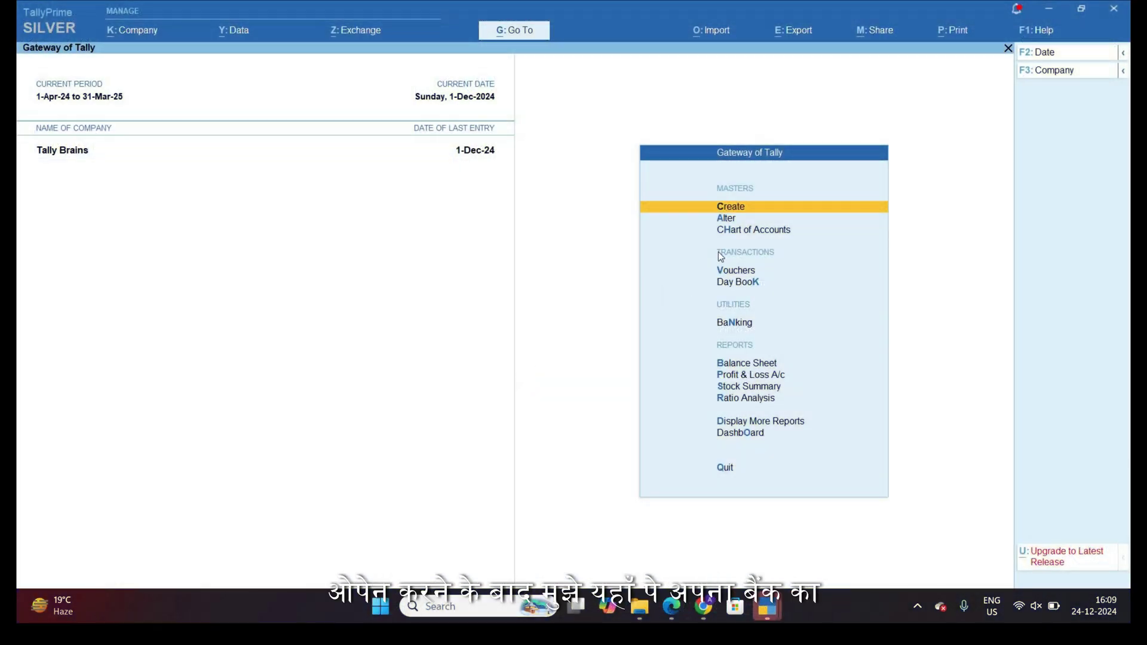
Step: Open the list of ledgers for alteration and check whether it contains an SBI bank ledger
{"action": "left_click", "coordinate": [730, 218]}
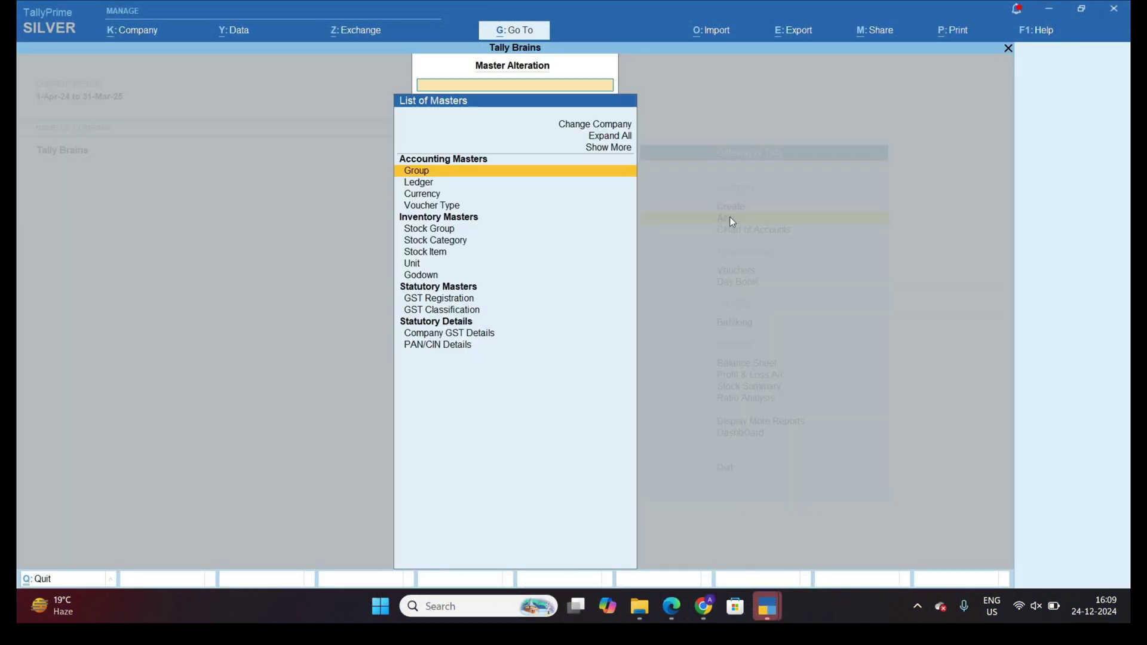
{"action": "key", "text": "Down"}
{"action": "key", "text": "Return"}
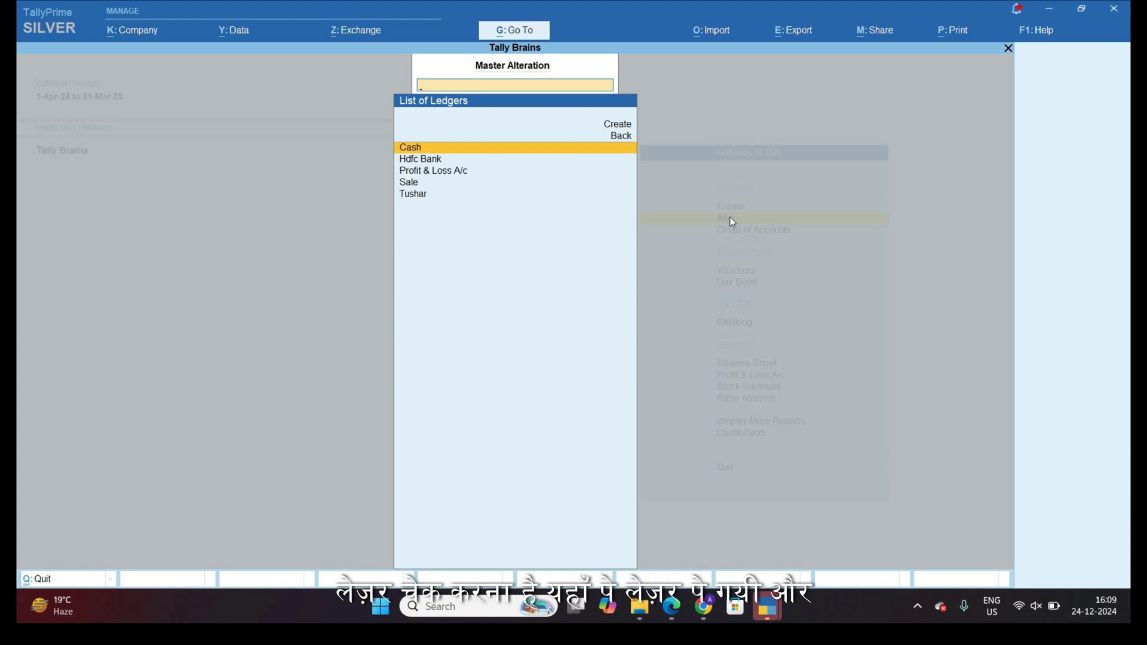
{"action": "key", "text": "Down"}
{"action": "key", "text": "Down"}
{"action": "key", "text": "Down"}
{"action": "key", "text": "Down"}
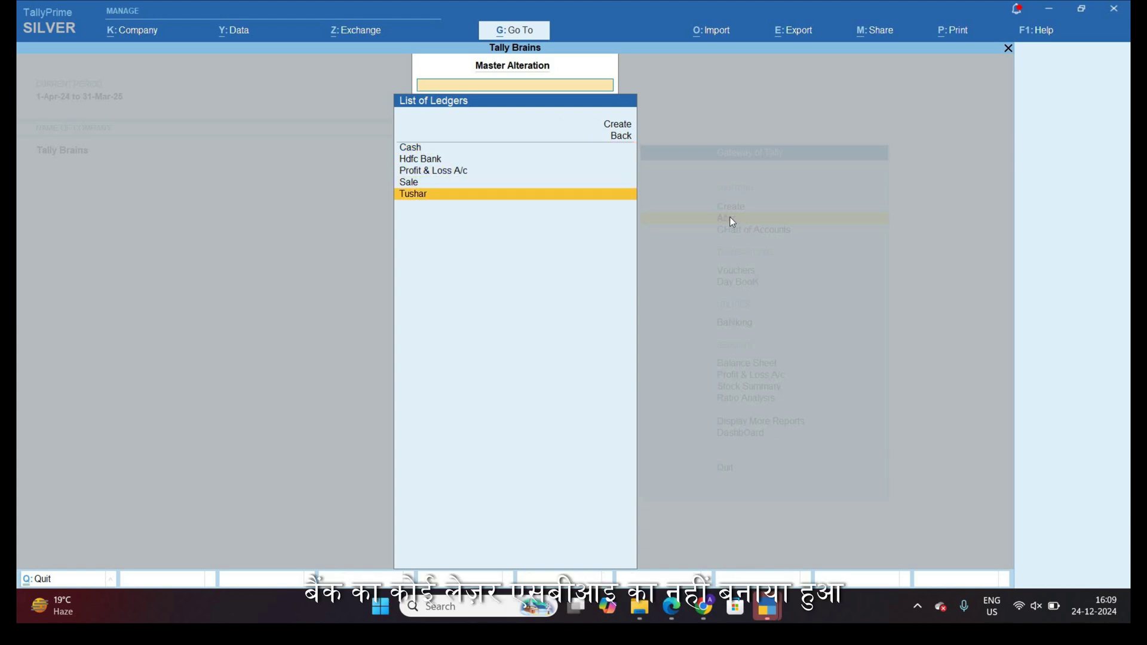
Step: Create a ledger named Sbi under the Bank Accounts group, save it, and return to the list of ledgers
{"action": "key", "text": "Up"}
{"action": "key", "text": "Up"}
{"action": "key", "text": "Up"}
{"action": "key", "text": "Up"}
{"action": "key", "text": "Up"}
{"action": "key", "text": "Up"}
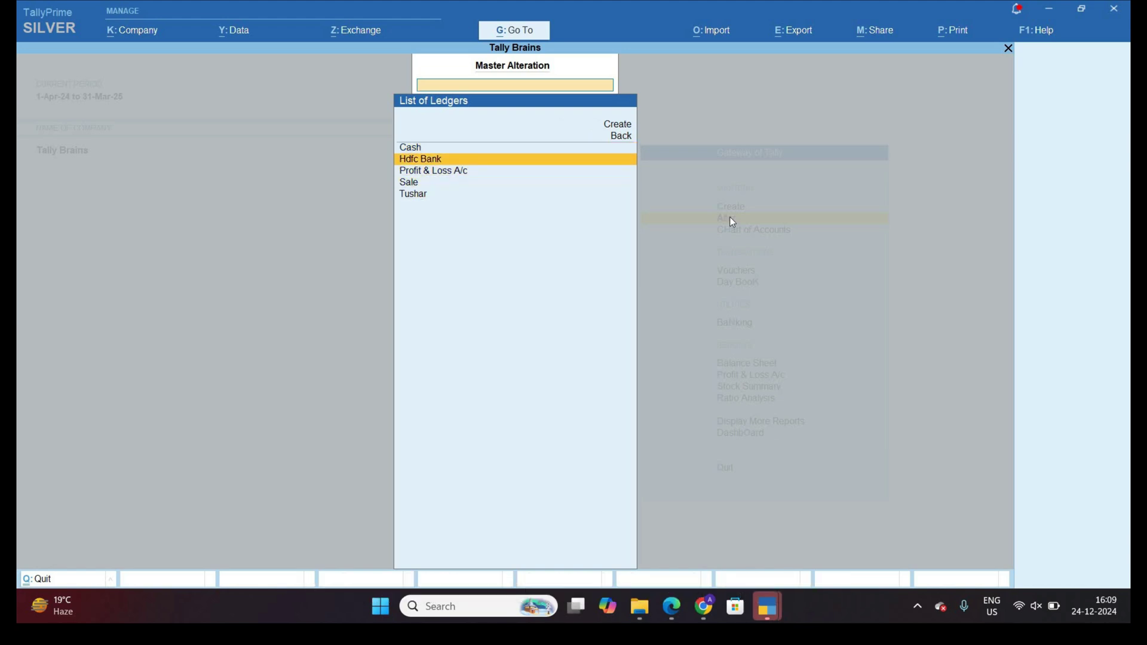
{"action": "key", "text": "Return"}
{"action": "type", "text": "S"}
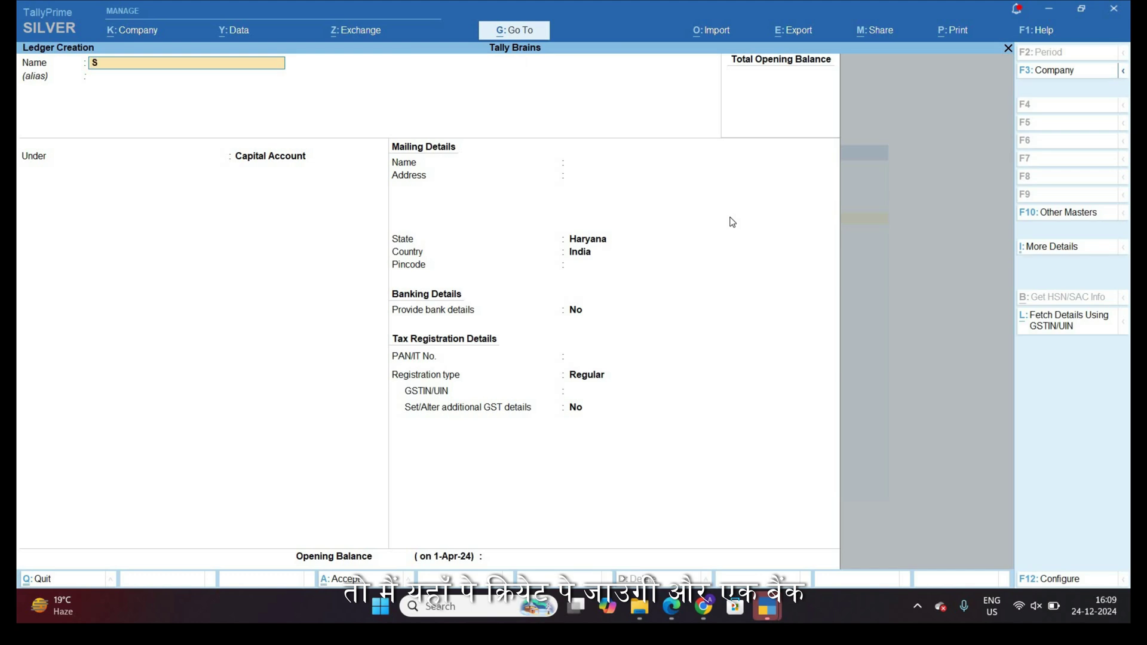
{"action": "type", "text": "bi"}
{"action": "key", "text": "Return"}
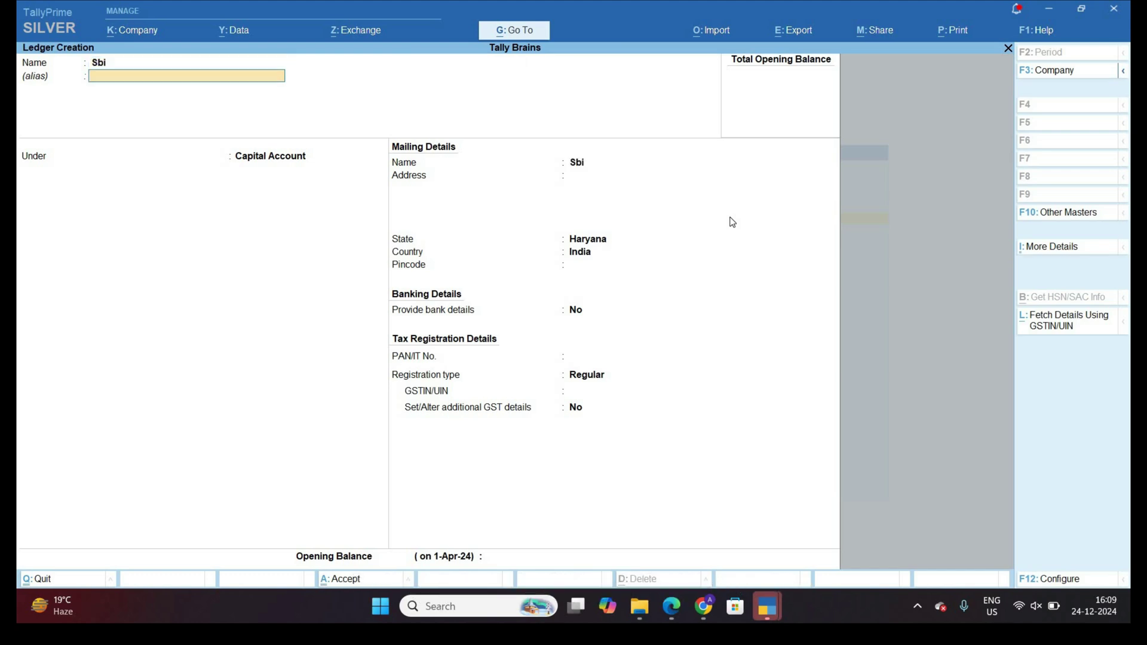
{"action": "key", "text": "Return"}
{"action": "type", "text": "Ba"}
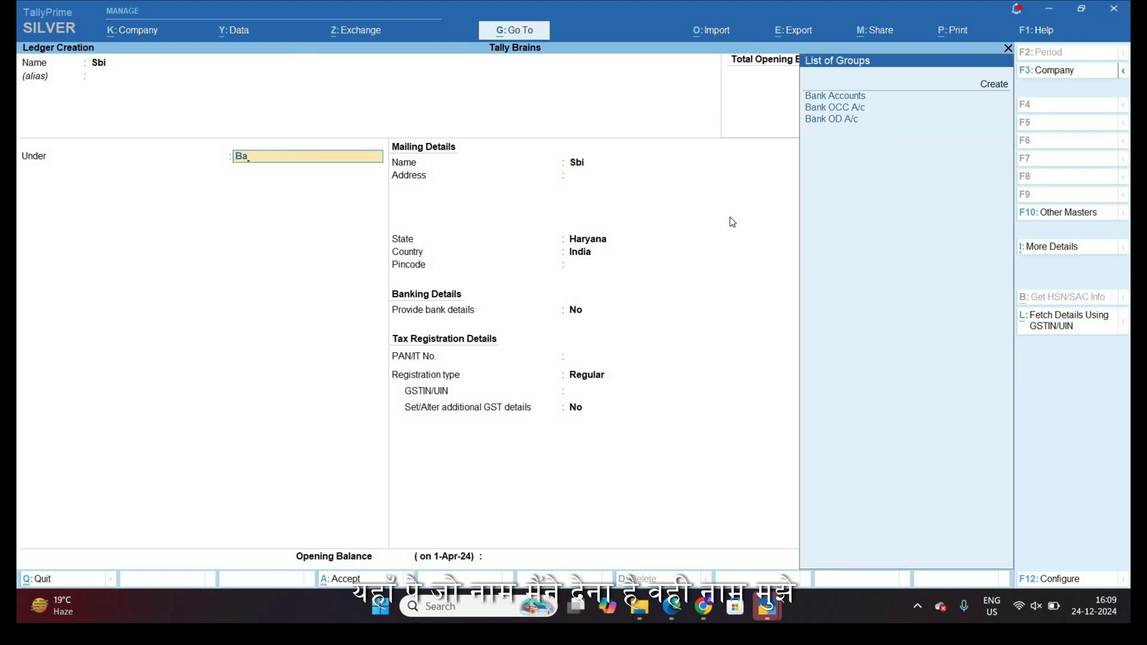
{"action": "key", "text": "Return"}
{"action": "key", "text": "ctrl+a"}
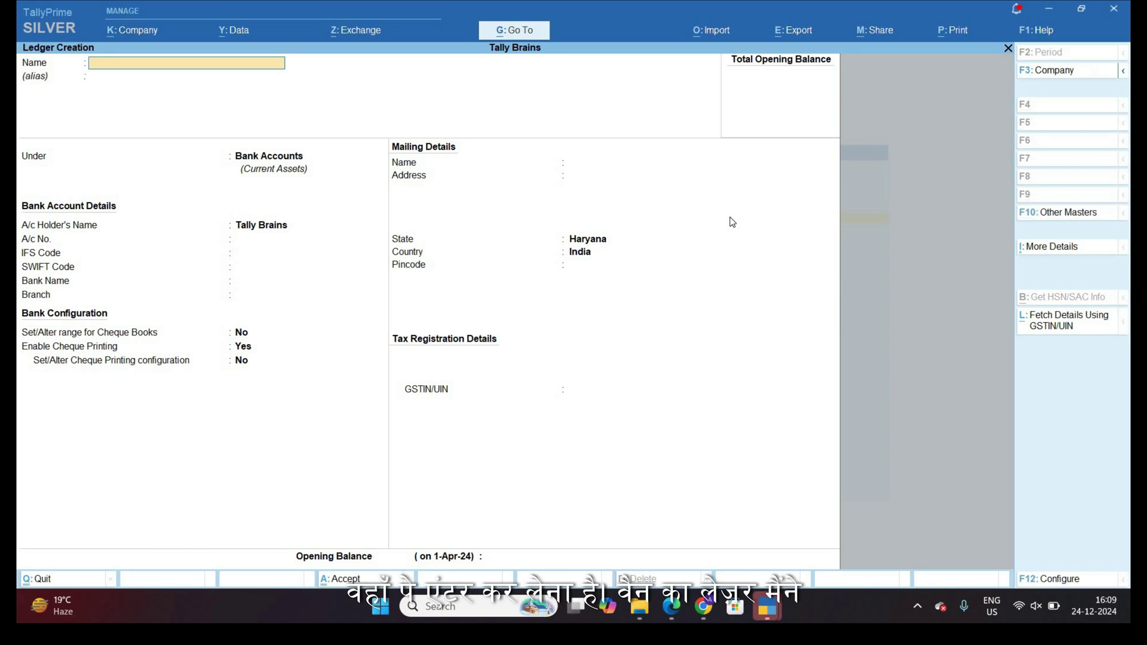
{"action": "key", "text": "Escape"}
{"action": "key", "text": "y"}
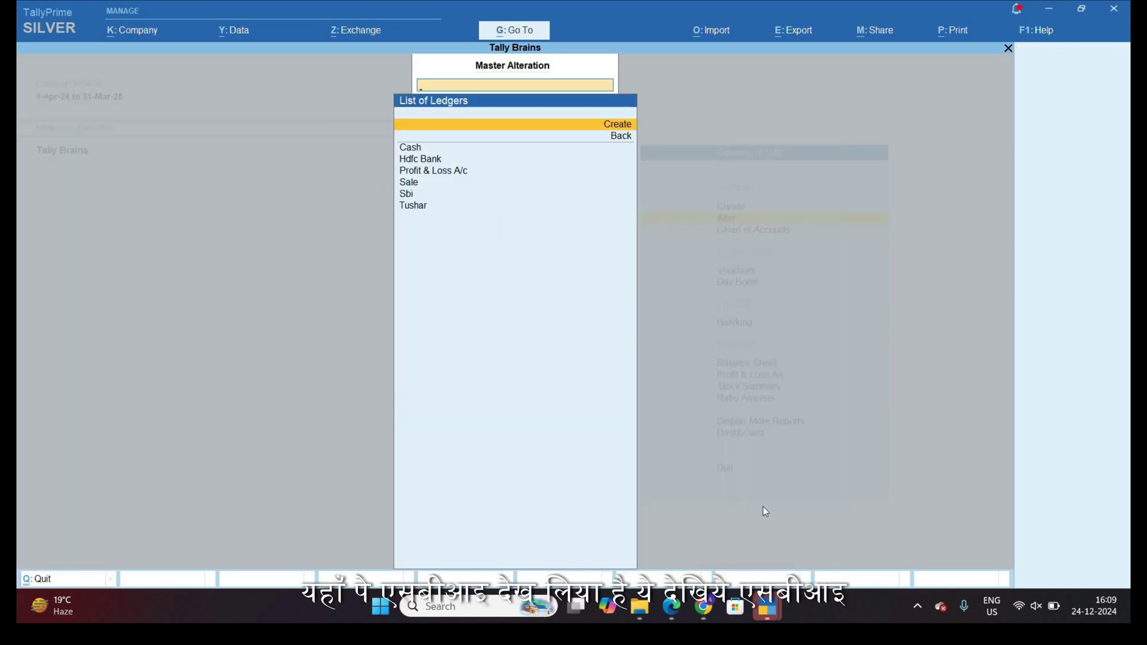
Step: Switch to Repotic in the browser, enter Sbi as the bank name as per Tally, and download the XML file
{"action": "left_click", "coordinate": [703, 613]}
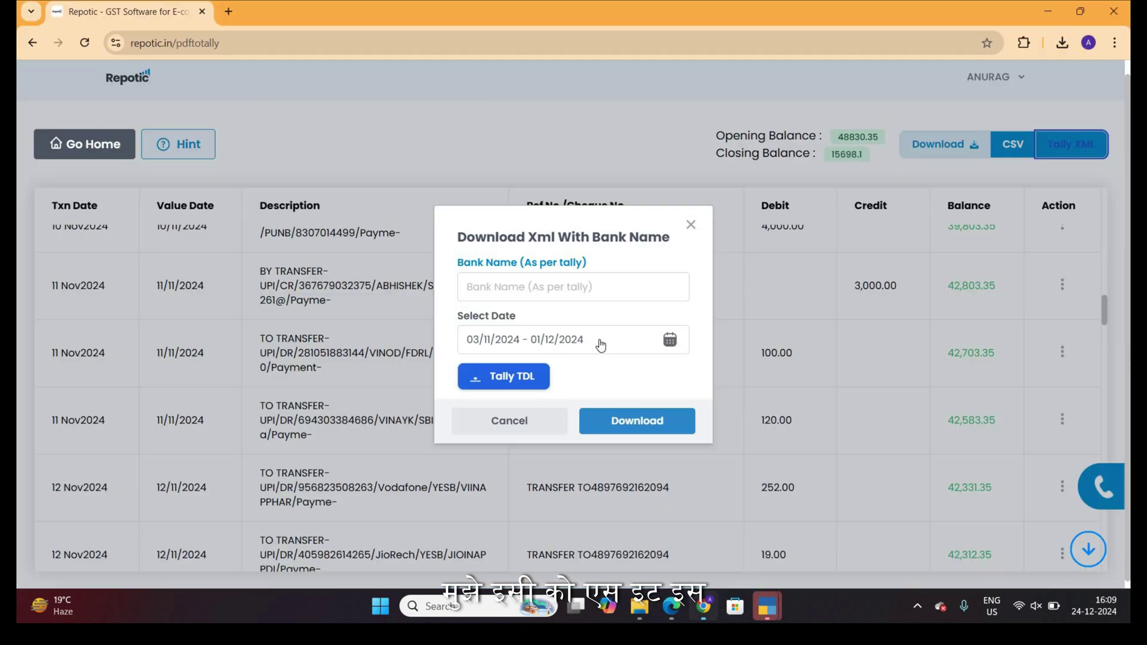
{"action": "left_click", "coordinate": [524, 291]}
{"action": "type", "text": "s"}
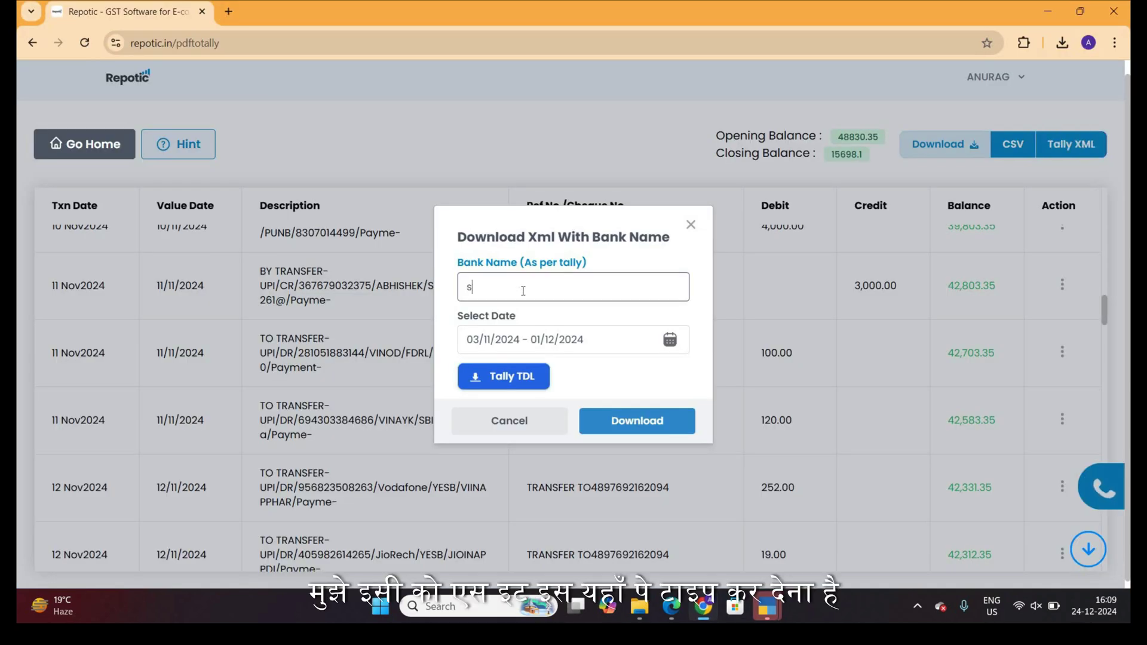
{"action": "type", "text": "bi"}
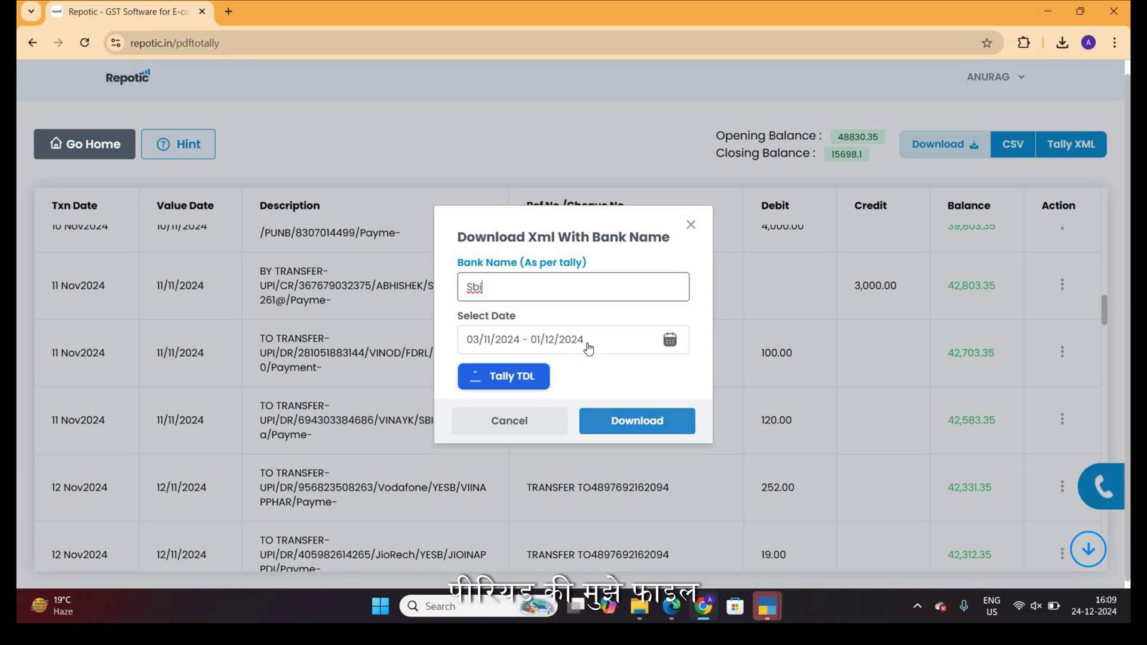
{"action": "left_click", "coordinate": [639, 421]}
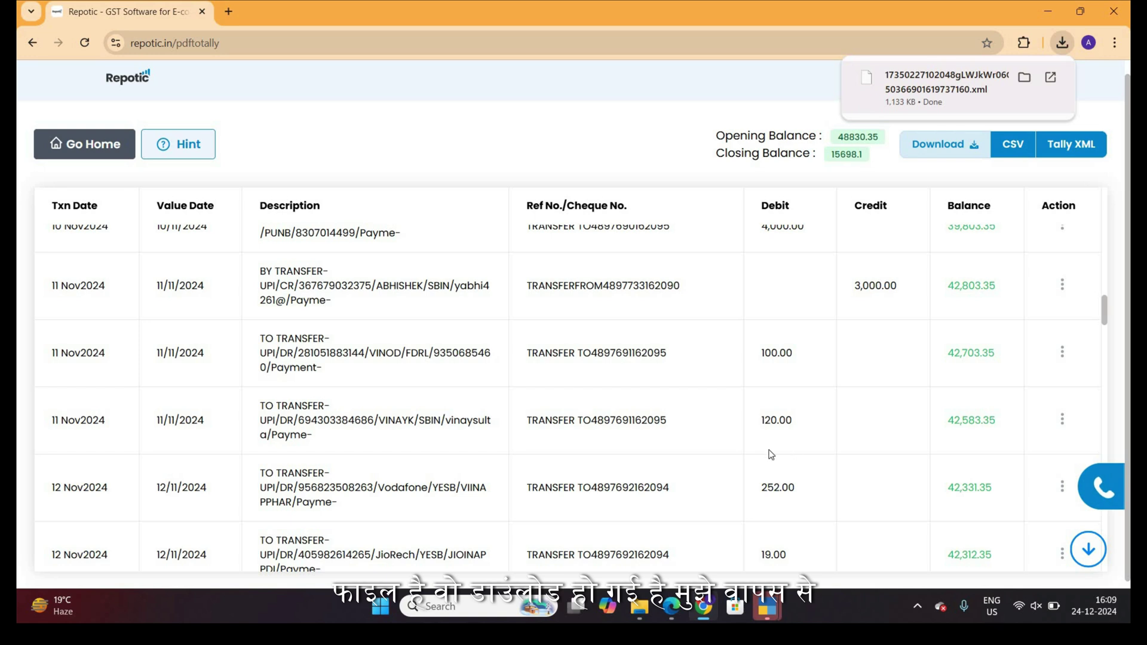
Step: Switch to TallyPrime and set up a transactions import in XML (Data Interchange) format from the Downloads folder
{"action": "left_click", "coordinate": [767, 607]}
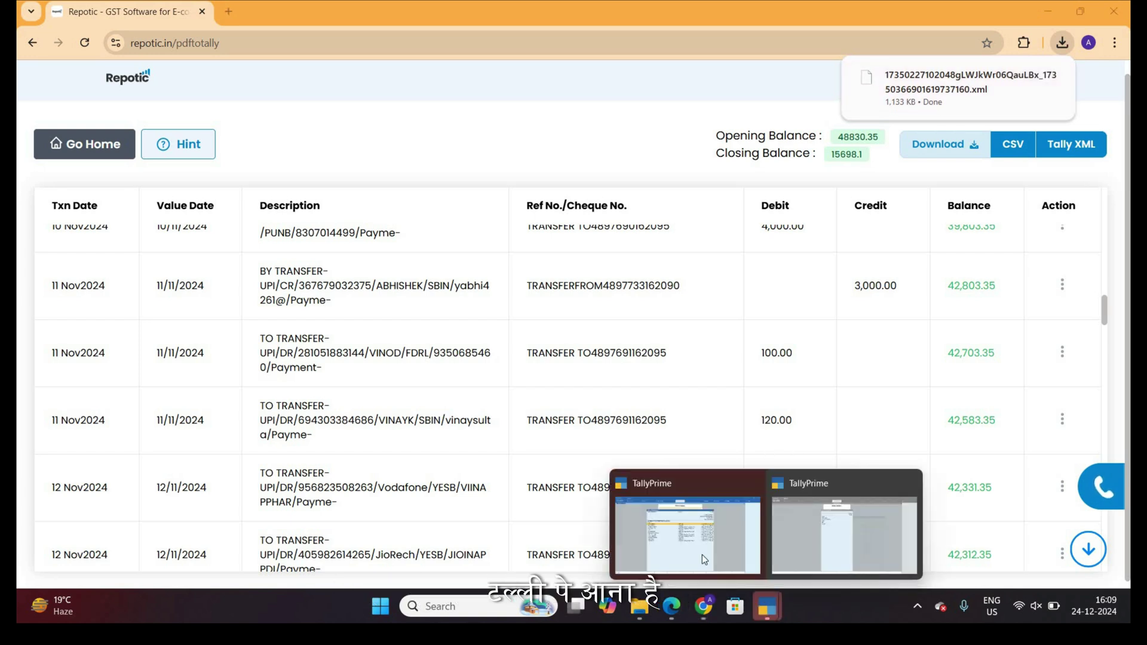
{"action": "left_click", "coordinate": [814, 546]}
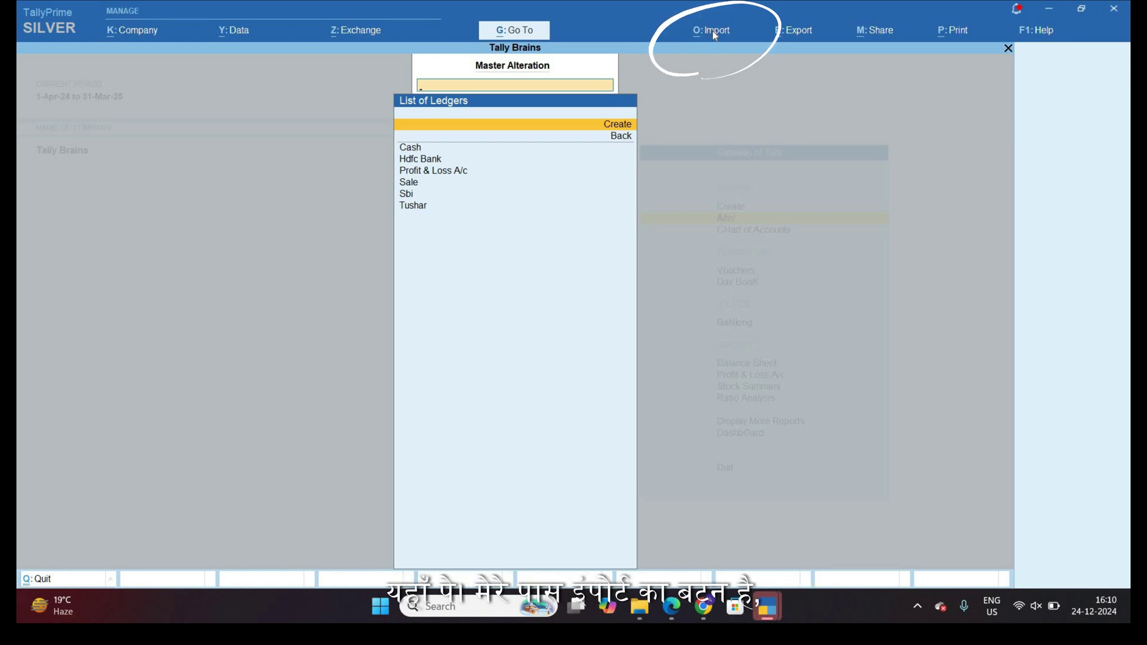
{"action": "left_click", "coordinate": [713, 33]}
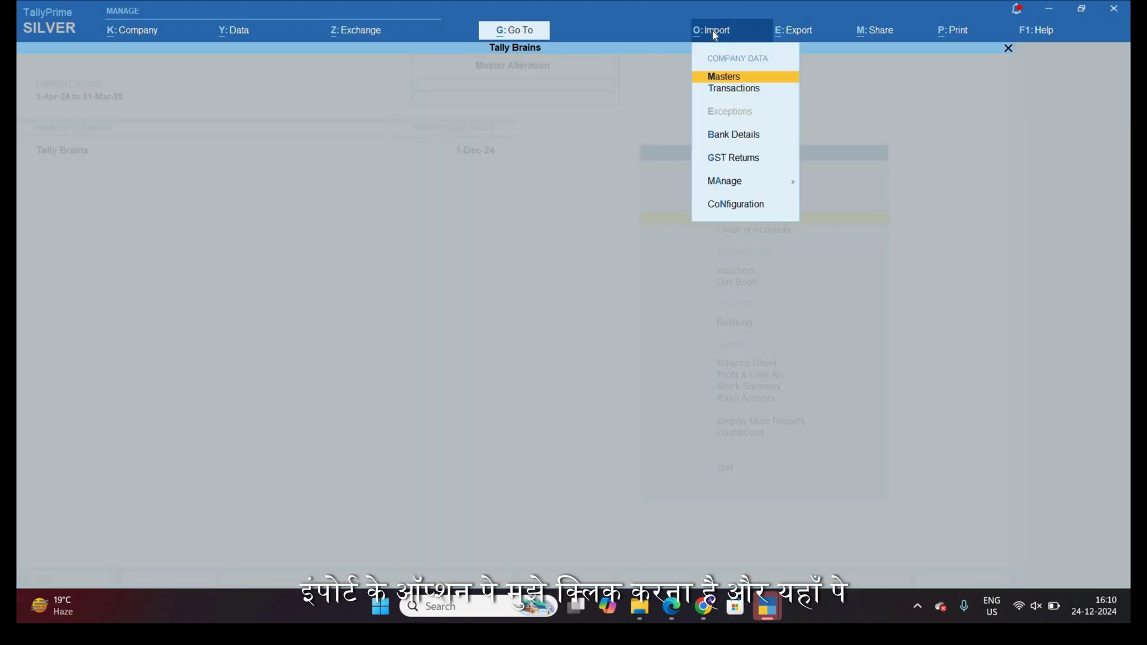
{"action": "left_click", "coordinate": [743, 91]}
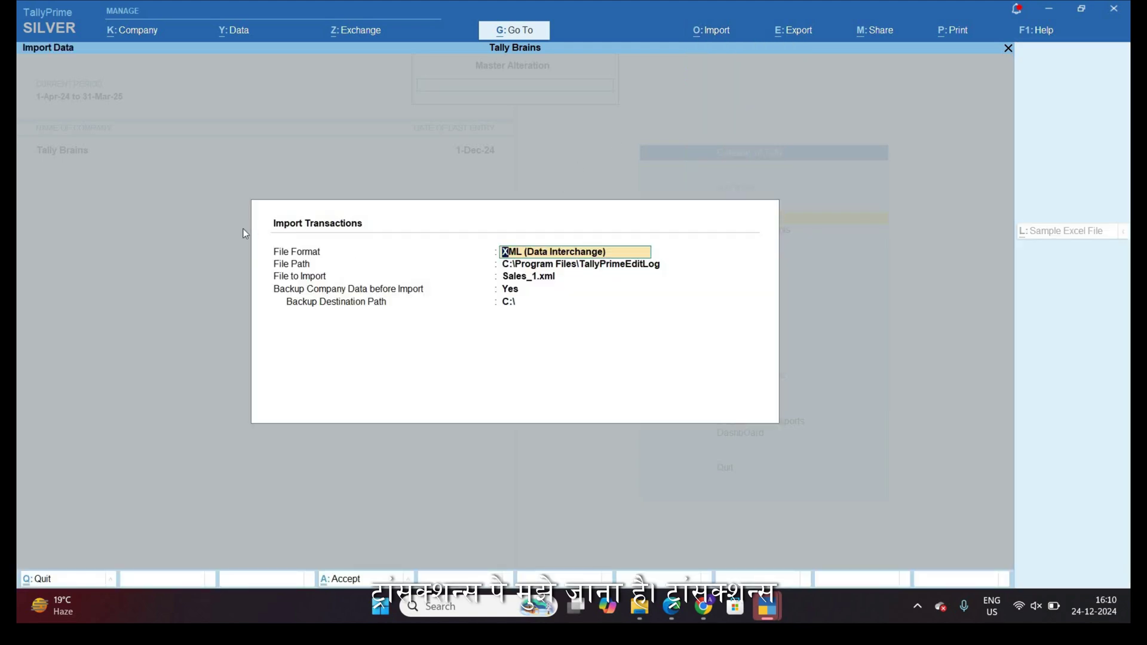
{"action": "left_click", "coordinate": [551, 258]}
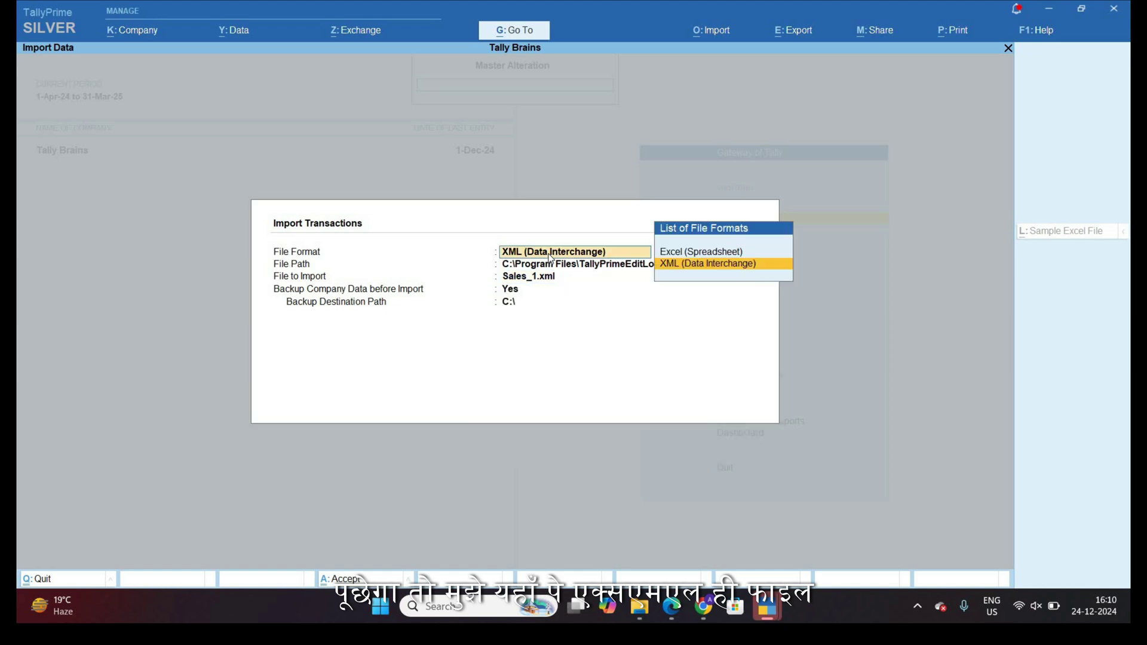
{"action": "key", "text": "Return"}
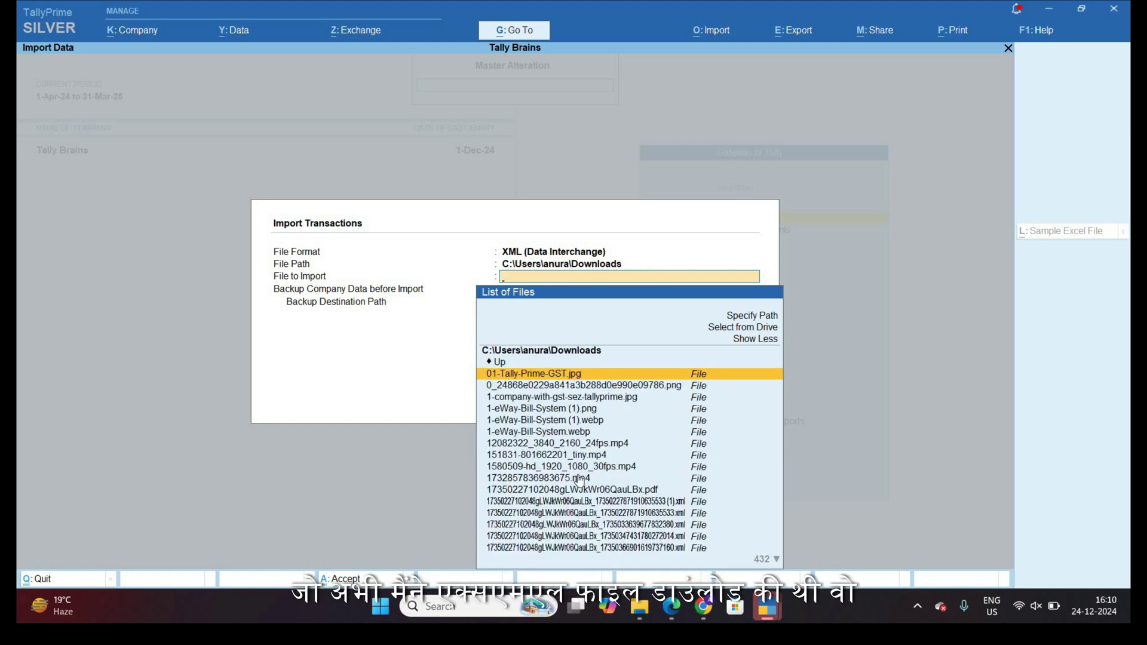
{"action": "left_click", "coordinate": [562, 503]}
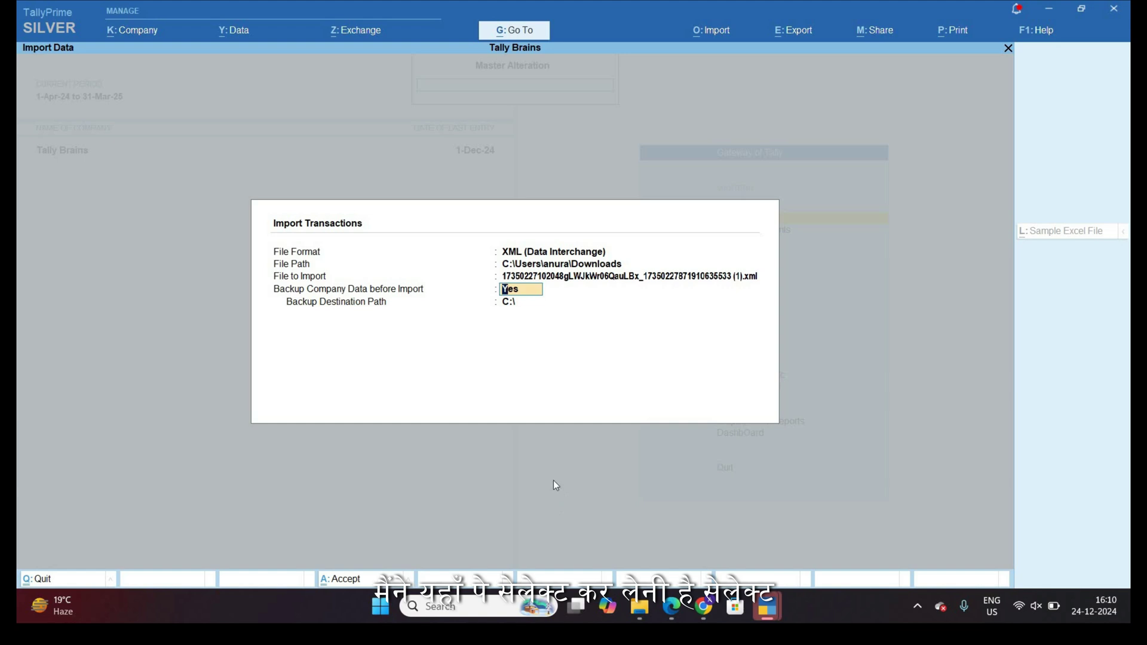
{"action": "key", "text": "Return"}
{"action": "key", "text": "Return"}
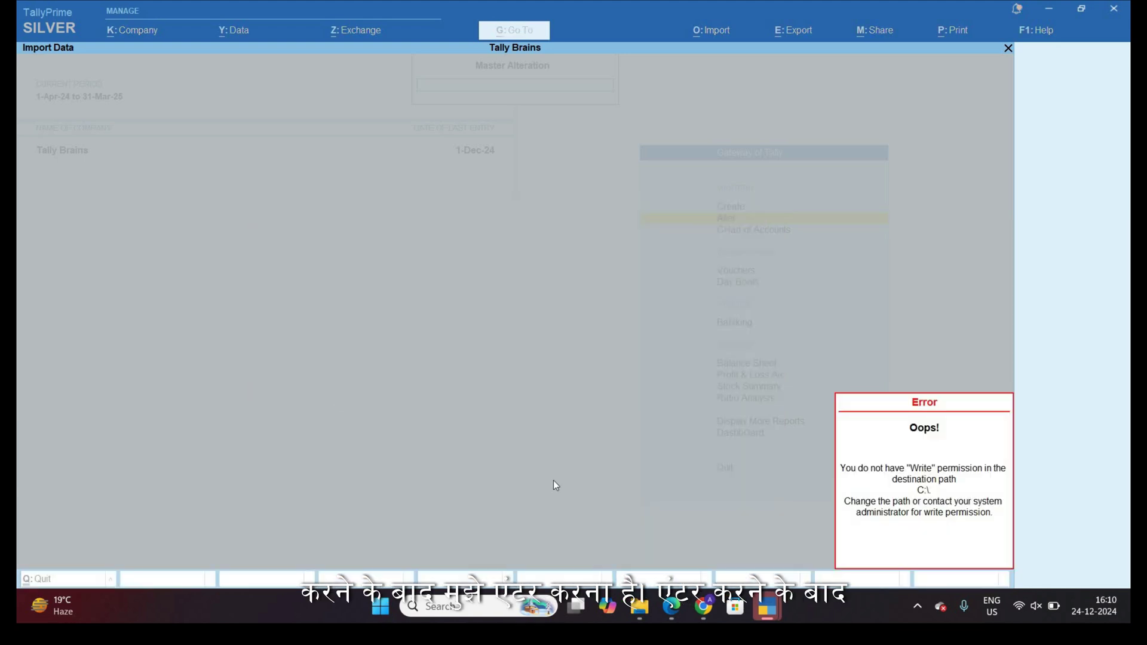
{"action": "key", "text": "Return"}
{"action": "key", "text": "Return"}
{"action": "key", "text": "Return"}
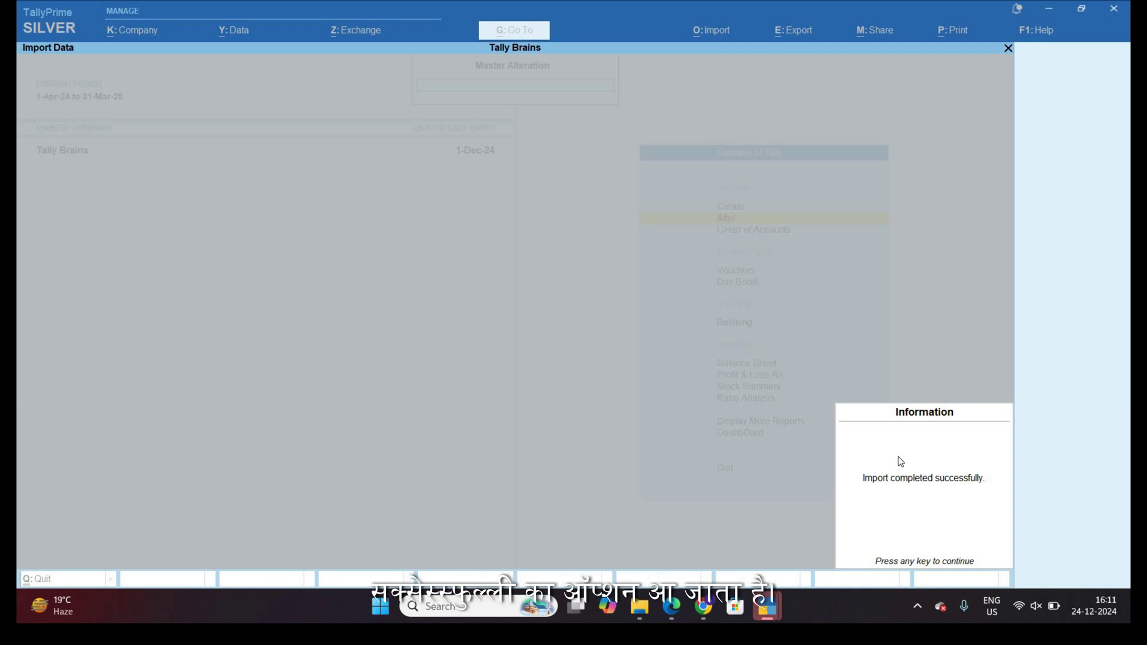
Step: Dismiss the import completion message and return to the Gateway of Tally
{"action": "key", "text": "Return"}
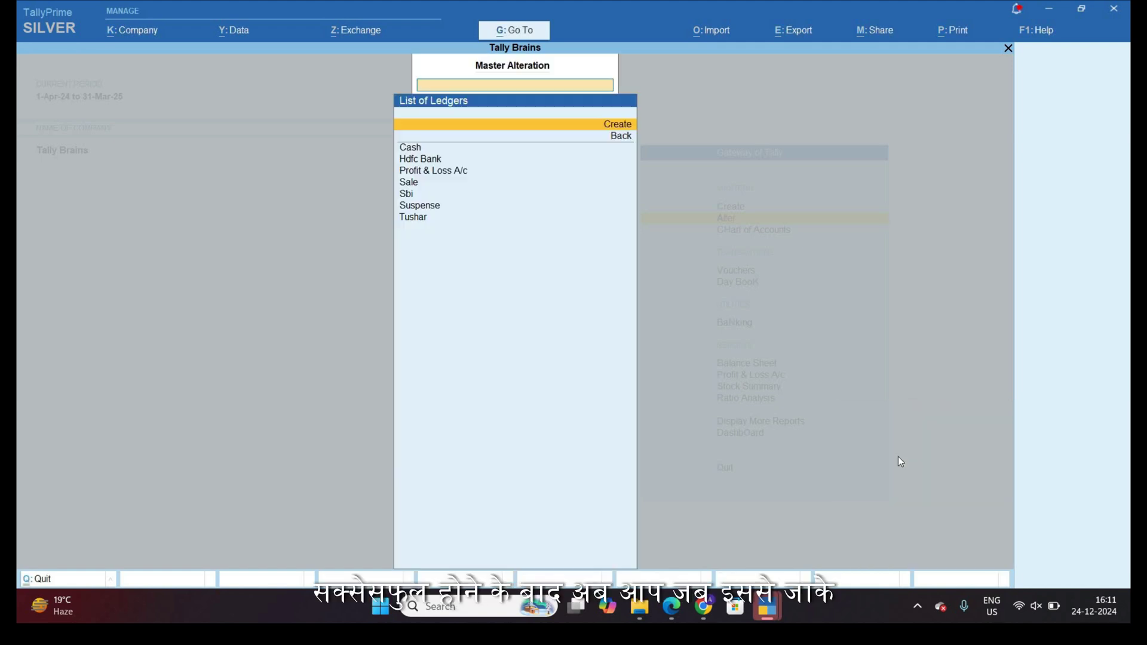
{"action": "key", "text": "Escape"}
{"action": "key", "text": "Escape"}
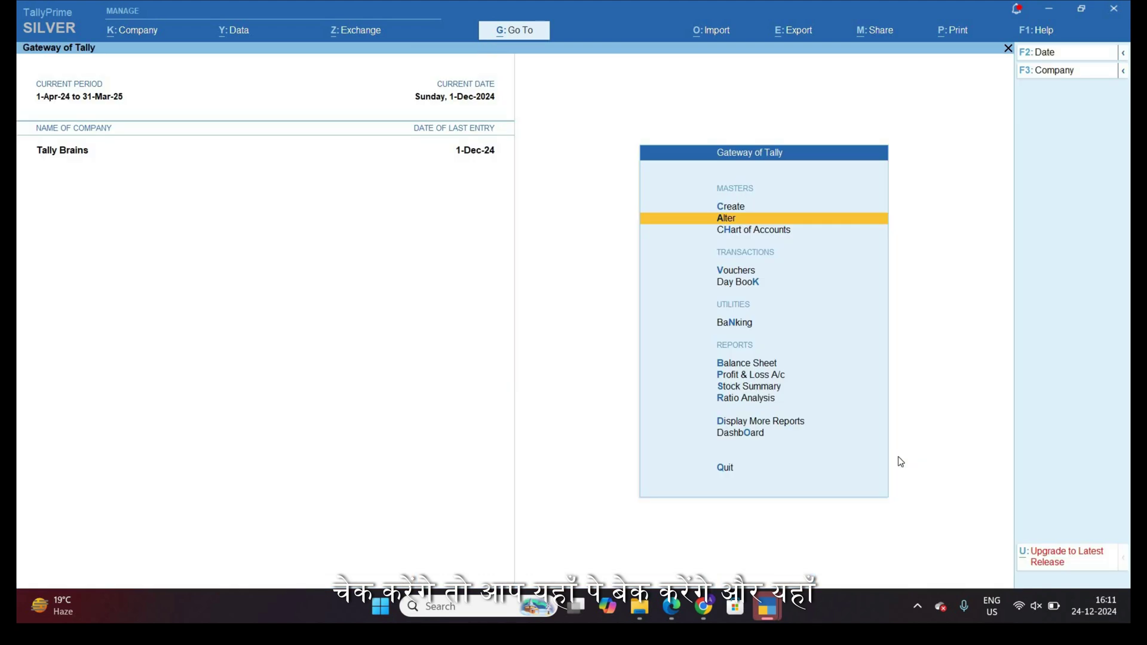
Step: Open Account Books from Display More Reports
{"action": "key", "text": "Down"}
{"action": "key", "text": "Down"}
{"action": "key", "text": "Down"}
{"action": "key", "text": "Down"}
{"action": "key", "text": "Down"}
{"action": "key", "text": "Down"}
{"action": "key", "text": "Down"}
{"action": "key", "text": "Down"}
{"action": "key", "text": "Down"}
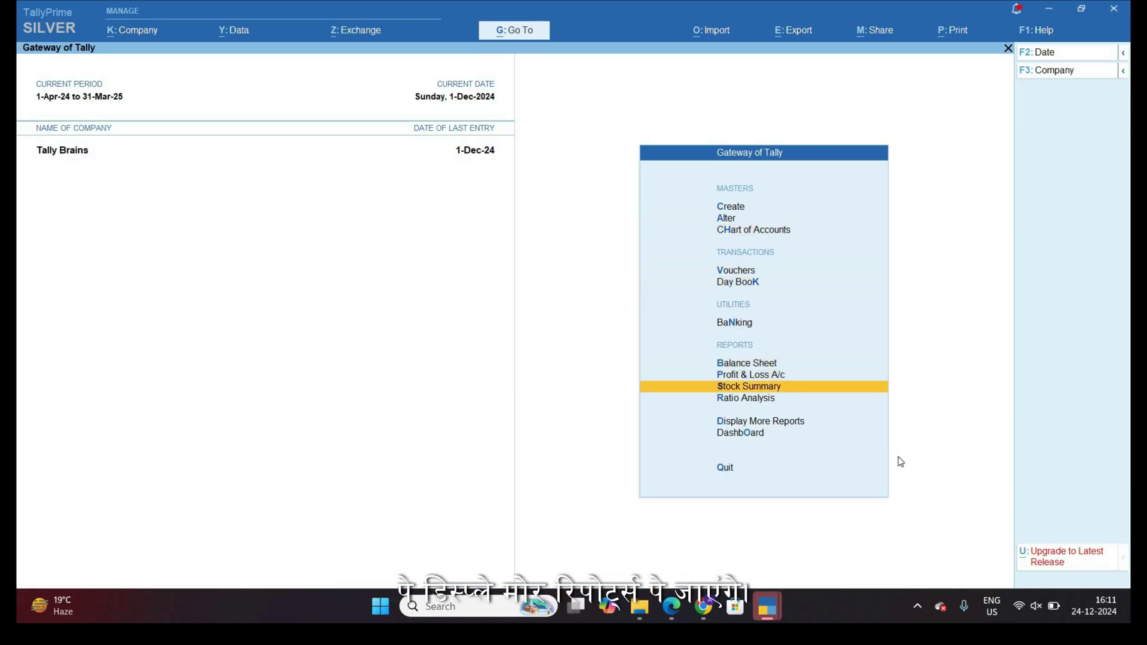
{"action": "key", "text": "Return"}
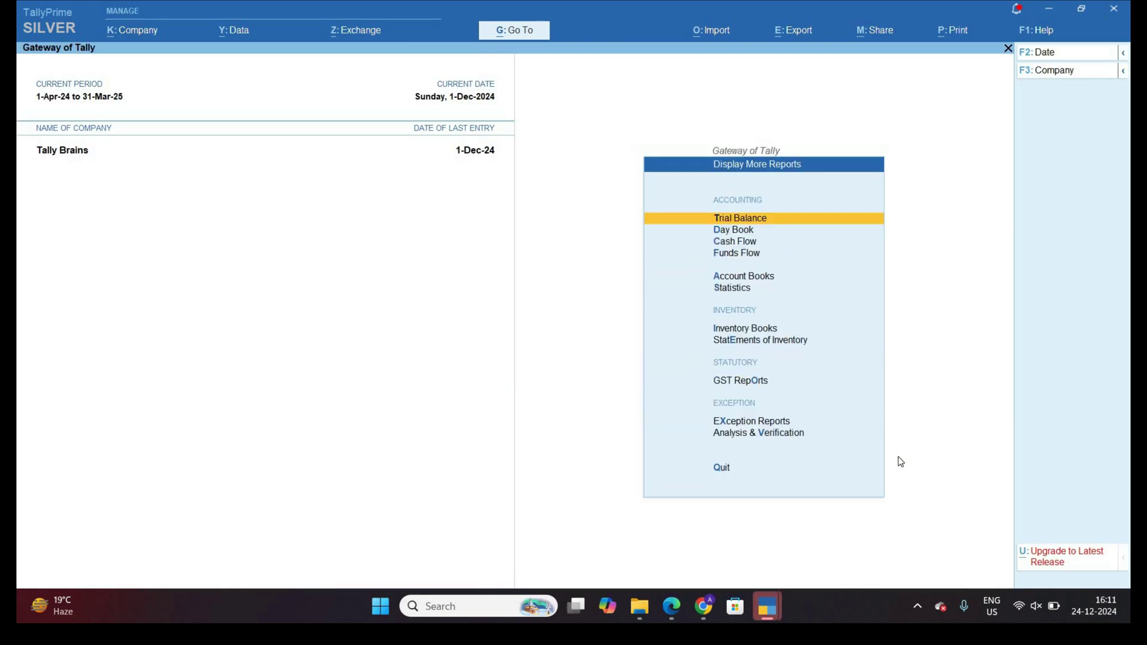
{"action": "key", "text": "Down"}
{"action": "key", "text": "Down"}
{"action": "key", "text": "Down"}
{"action": "key", "text": "Down"}
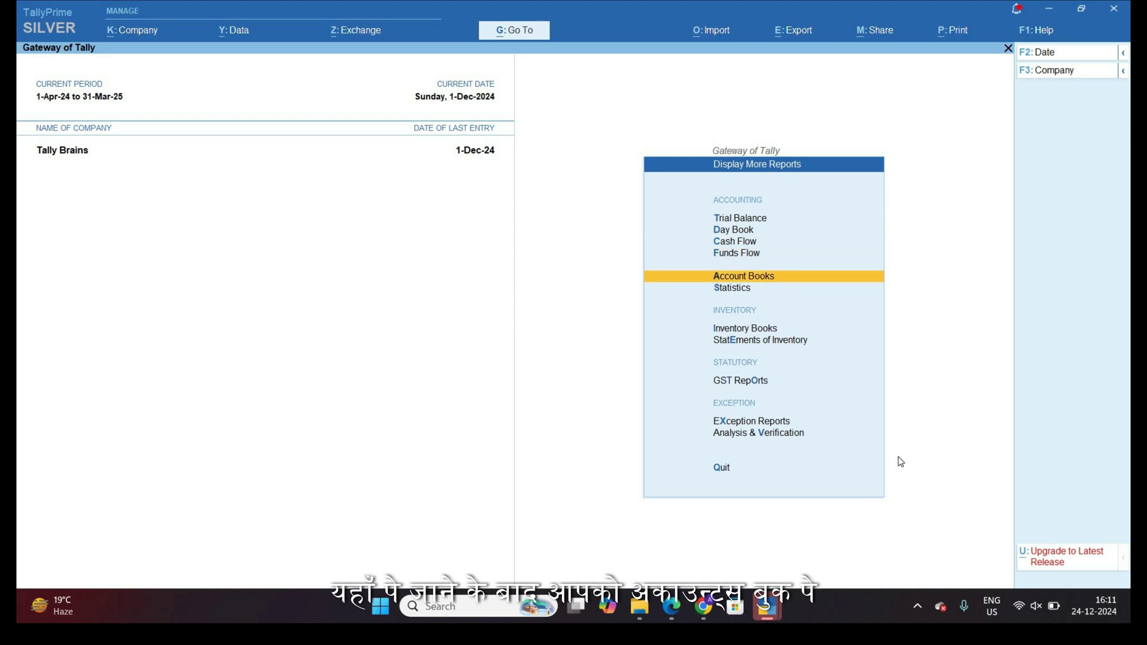
{"action": "key", "text": "Return"}
Step: Open the ledger vouchers report for the Sbi ledger
{"action": "key", "text": "Down"}
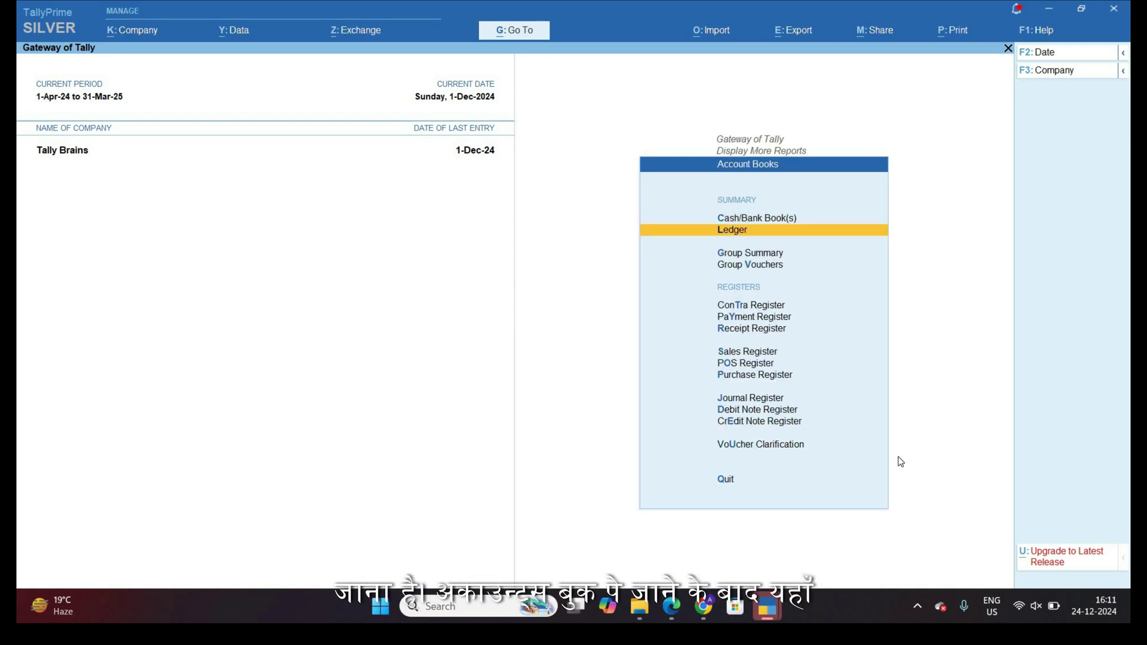
{"action": "key", "text": "Return"}
{"action": "key", "text": "Down"}
{"action": "key", "text": "Down"}
{"action": "key", "text": "Down"}
{"action": "key", "text": "Down"}
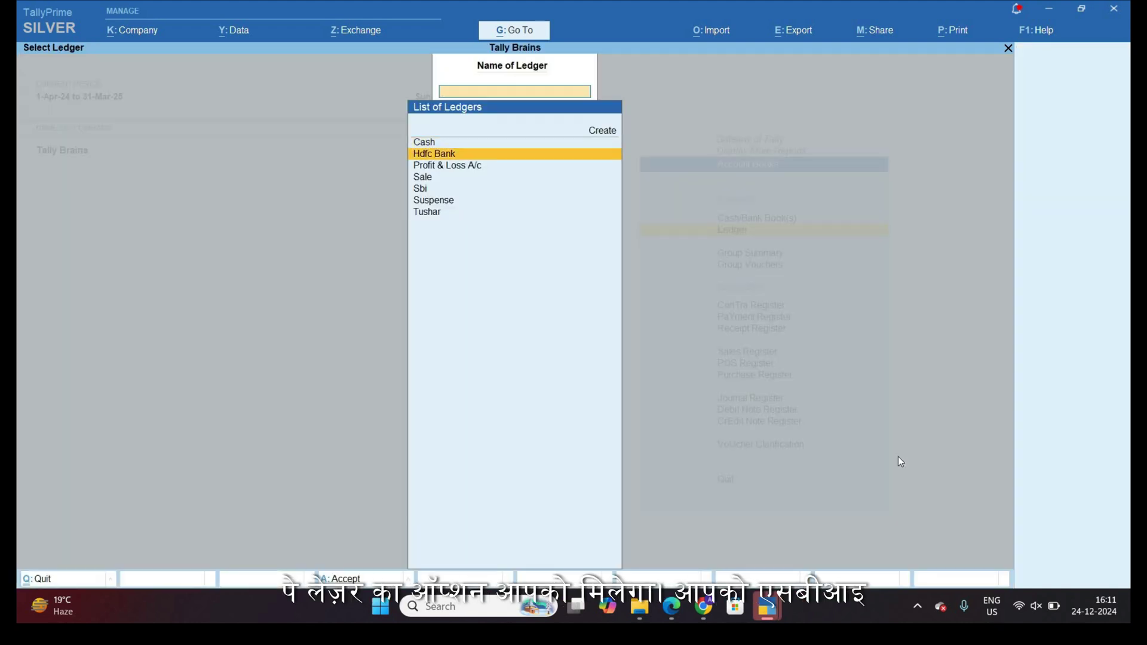
{"action": "key", "text": "Return"}
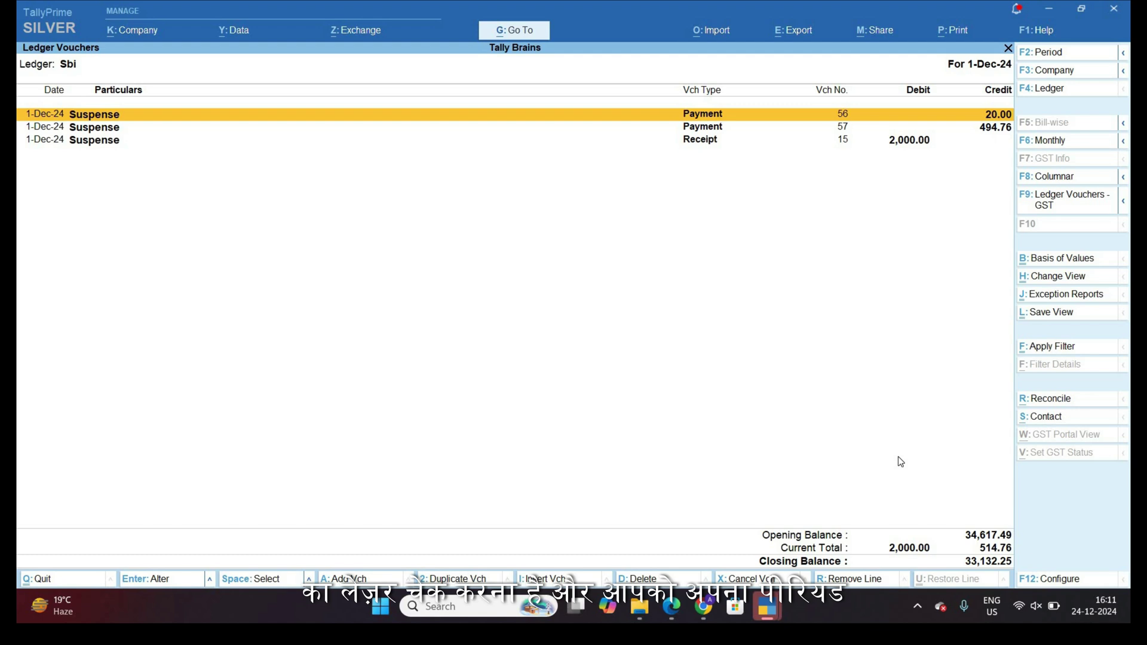
Step: Set the Sbi ledger report's period from 1-11-2024 to 1-12-2024
{"action": "key", "text": "F2"}
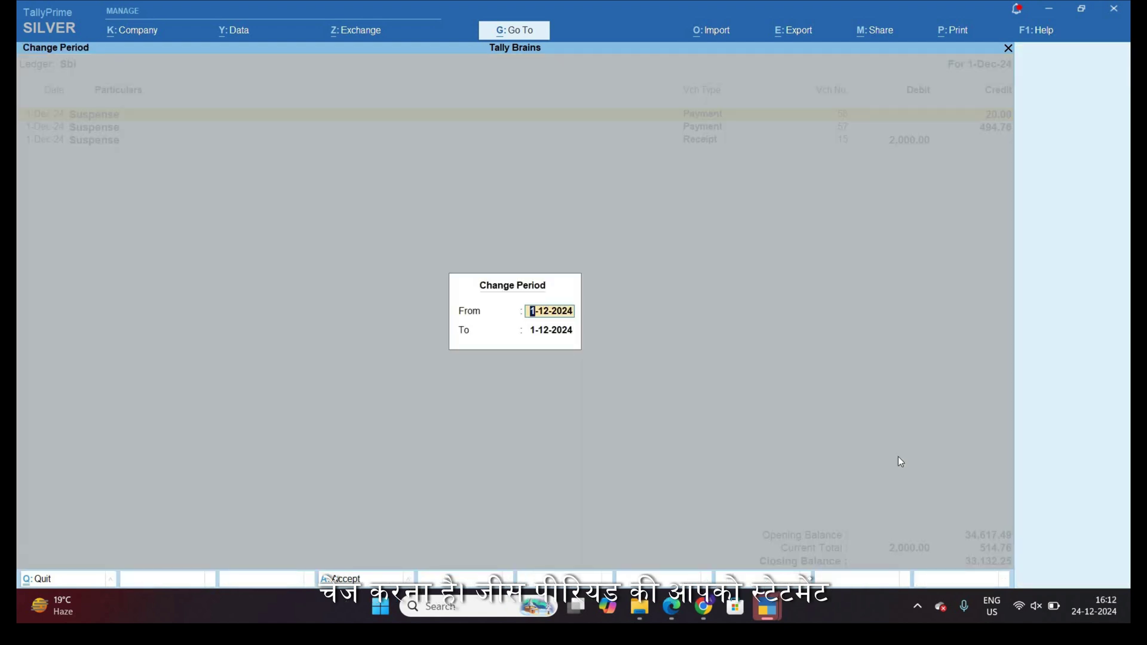
{"action": "type", "text": "1.11"}
{"action": "key", "text": "Return"}
{"action": "type", "text": "1"}
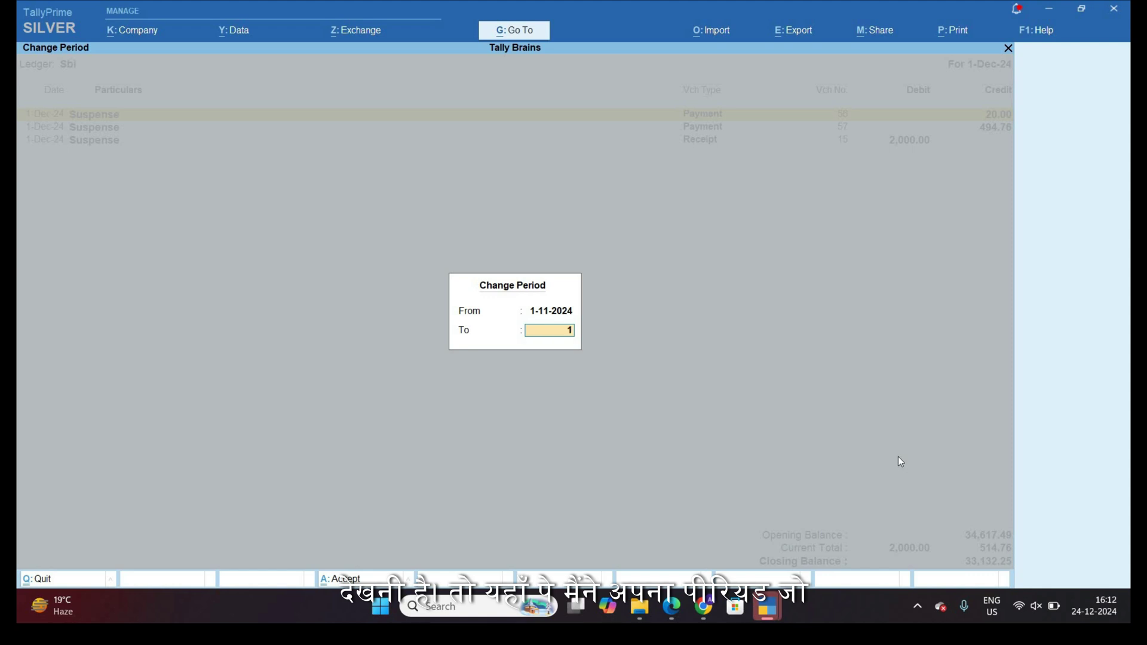
{"action": "type", "text": "2"}
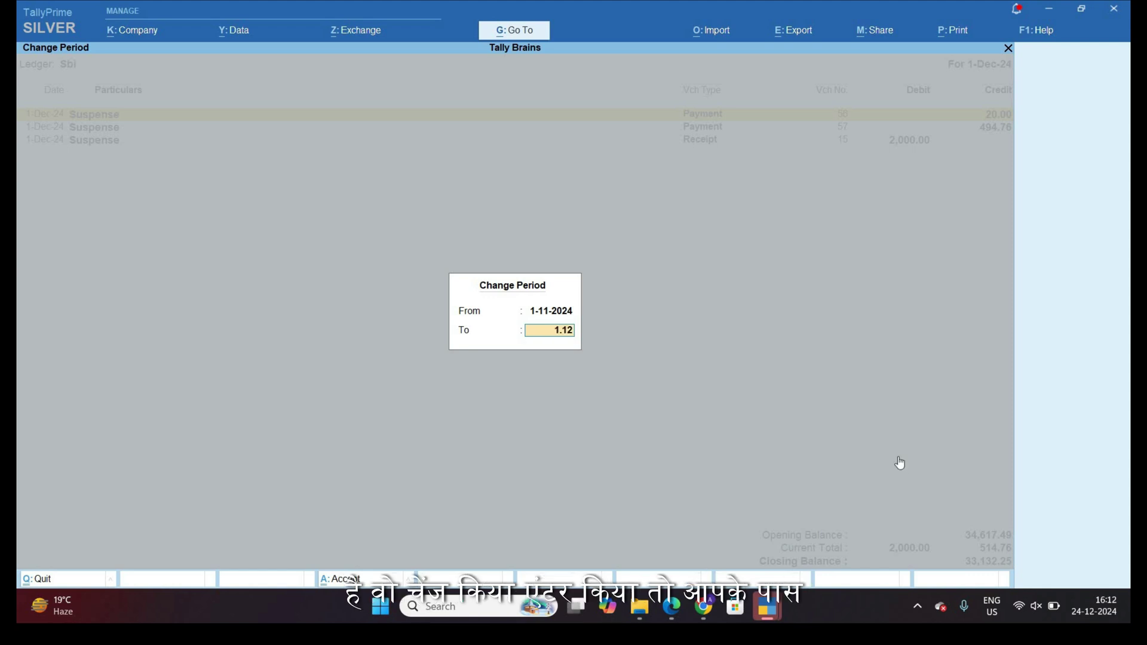
{"action": "key", "text": "Return"}
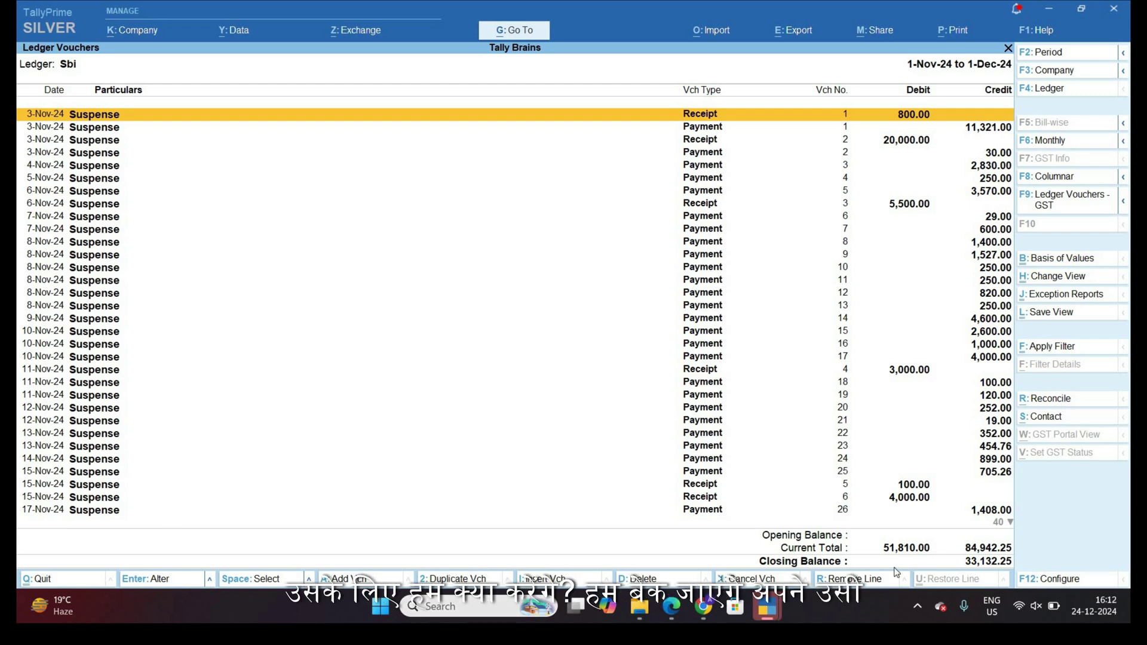
Step: Switch to Repotic in the browser, go back to its PDF conversion home page, and download the Tally TDL archive
{"action": "left_click", "coordinate": [704, 607]}
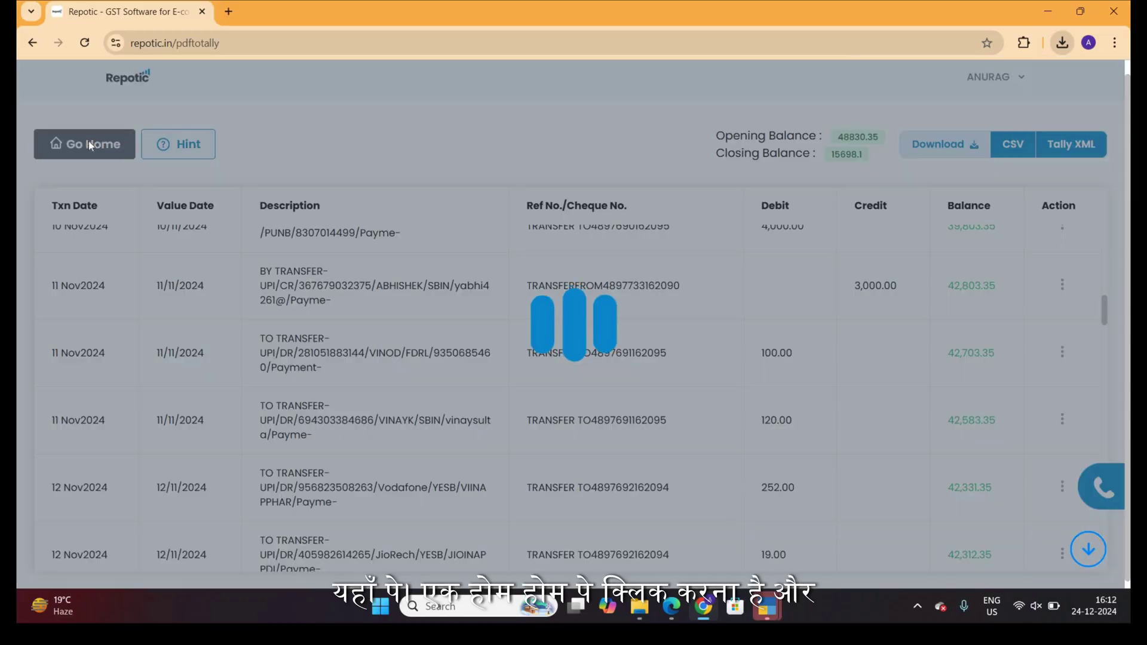
{"action": "left_click", "coordinate": [98, 149]}
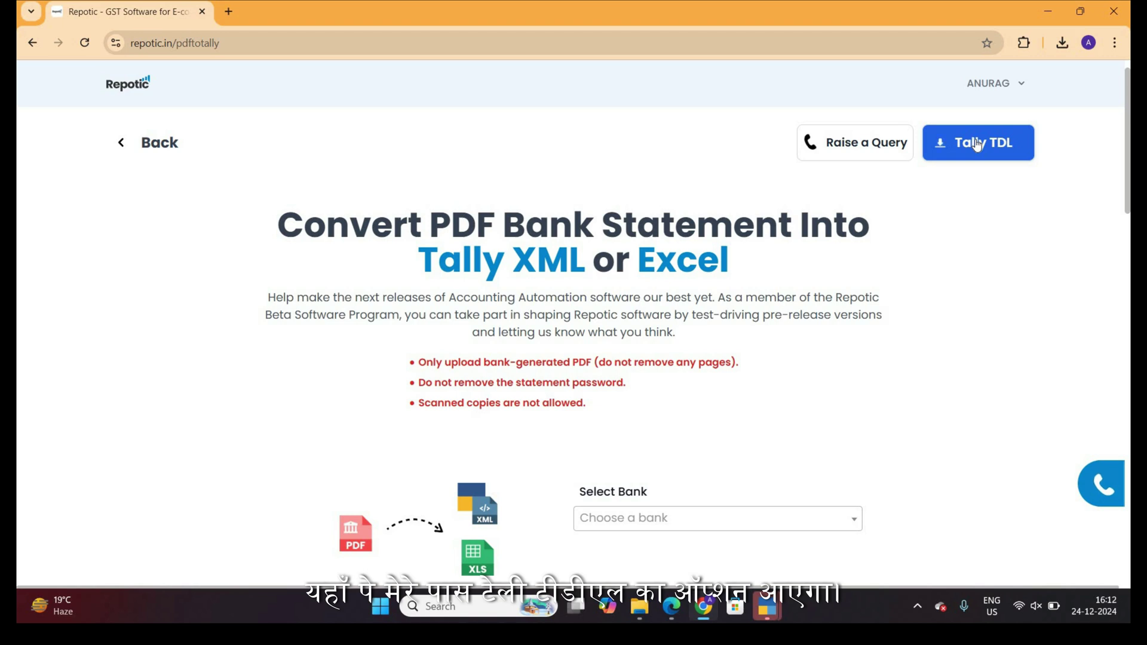
{"action": "left_click", "coordinate": [977, 144]}
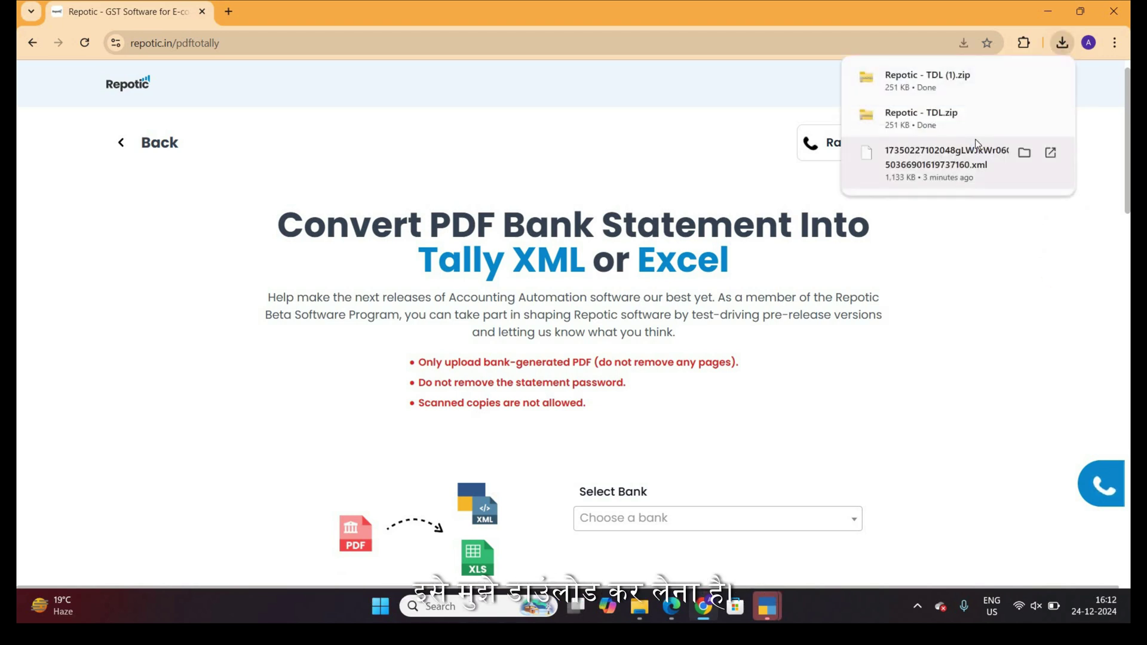
Step: Open the downloaded archive in File Explorer, find Repotic - TDL (1) in Downloads, and extract it to the suggested Repotic - TDL (1) folder there
{"action": "left_click", "coordinate": [919, 87]}
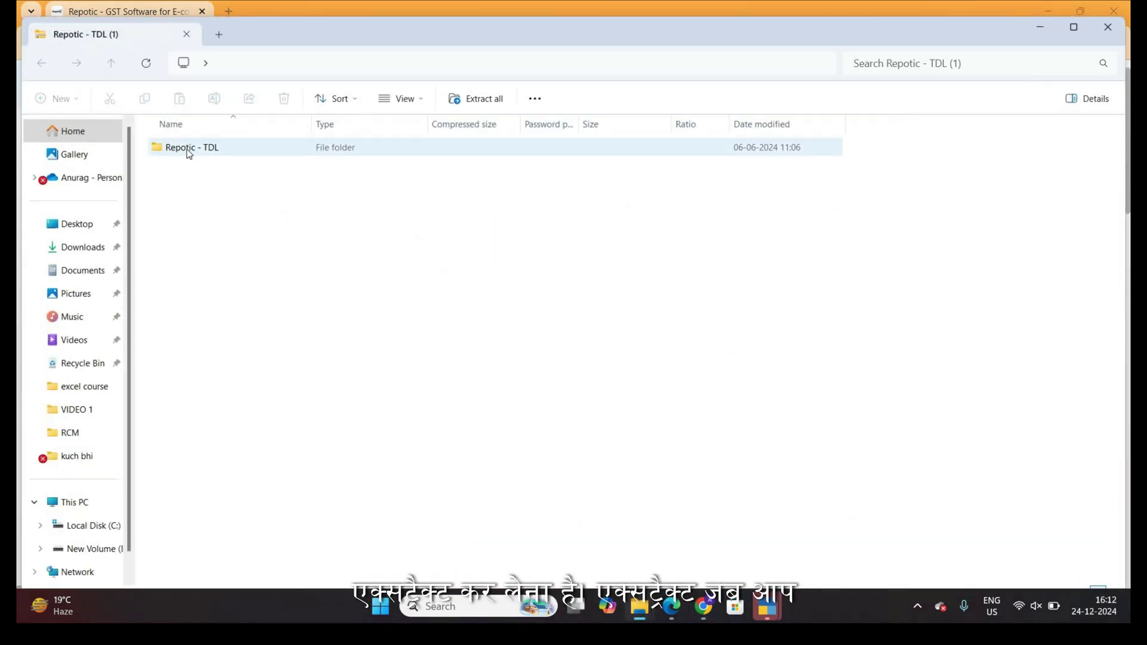
{"action": "right_click", "coordinate": [189, 154]}
{"action": "left_click", "coordinate": [170, 159]}
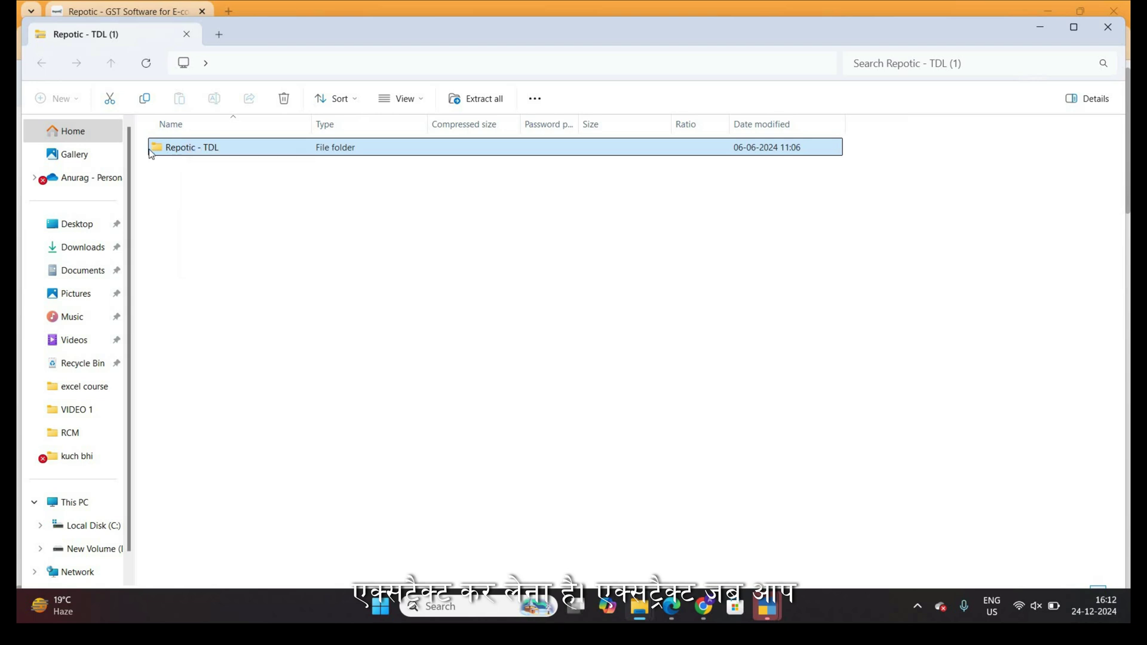
{"action": "left_click", "coordinate": [71, 247]}
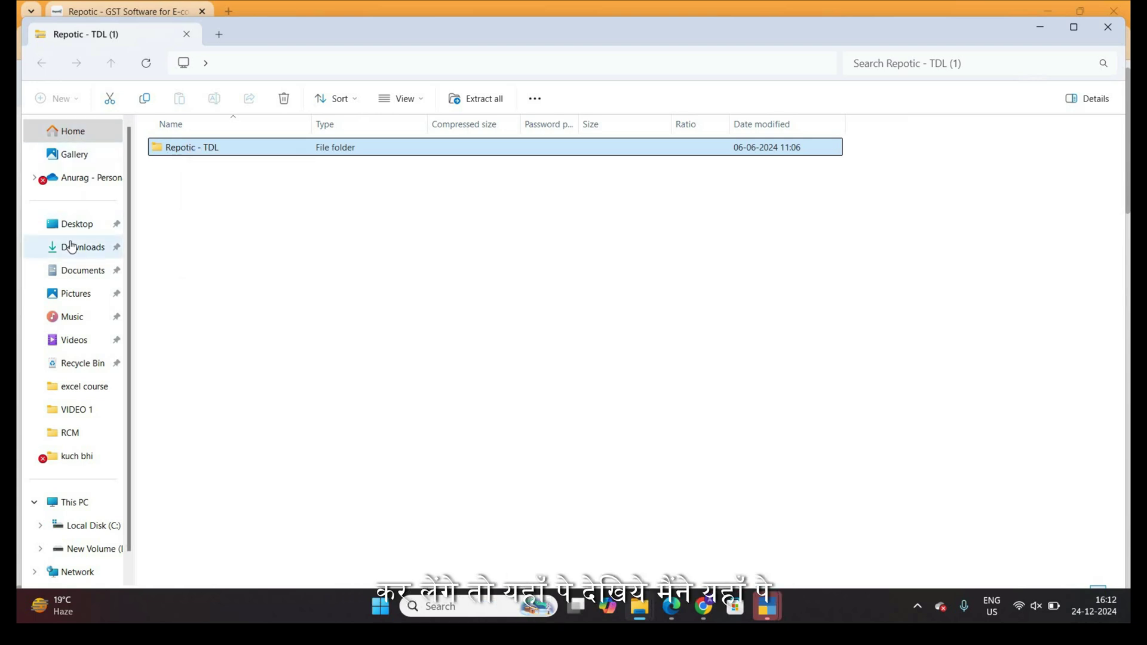
{"action": "left_click", "coordinate": [203, 167]}
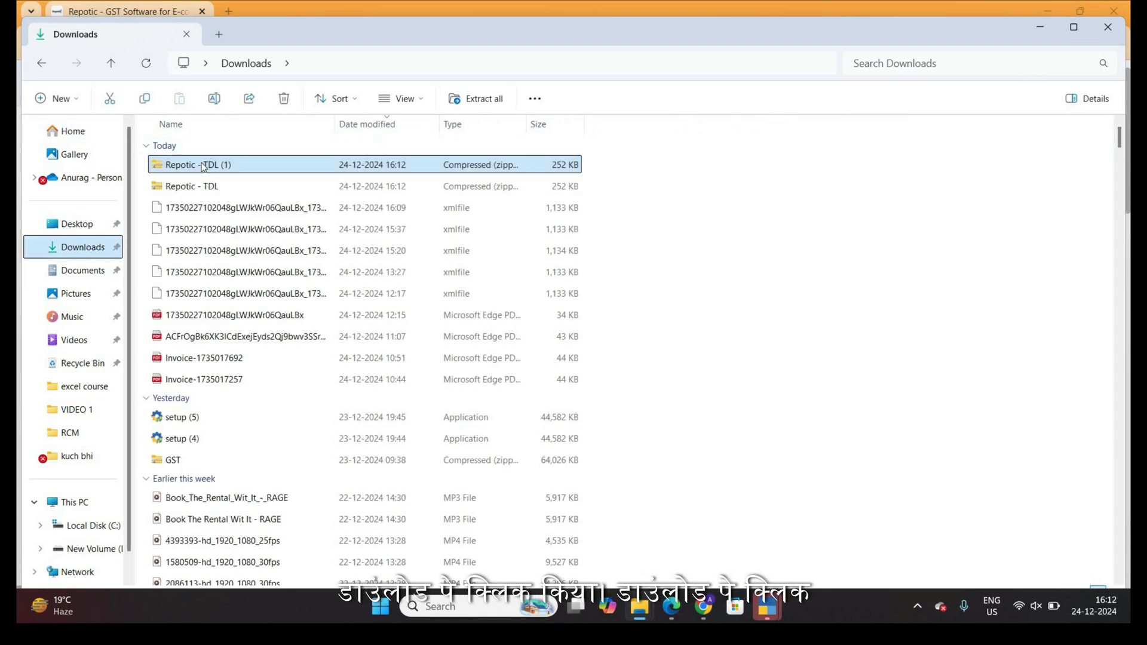
{"action": "right_click", "coordinate": [203, 166]}
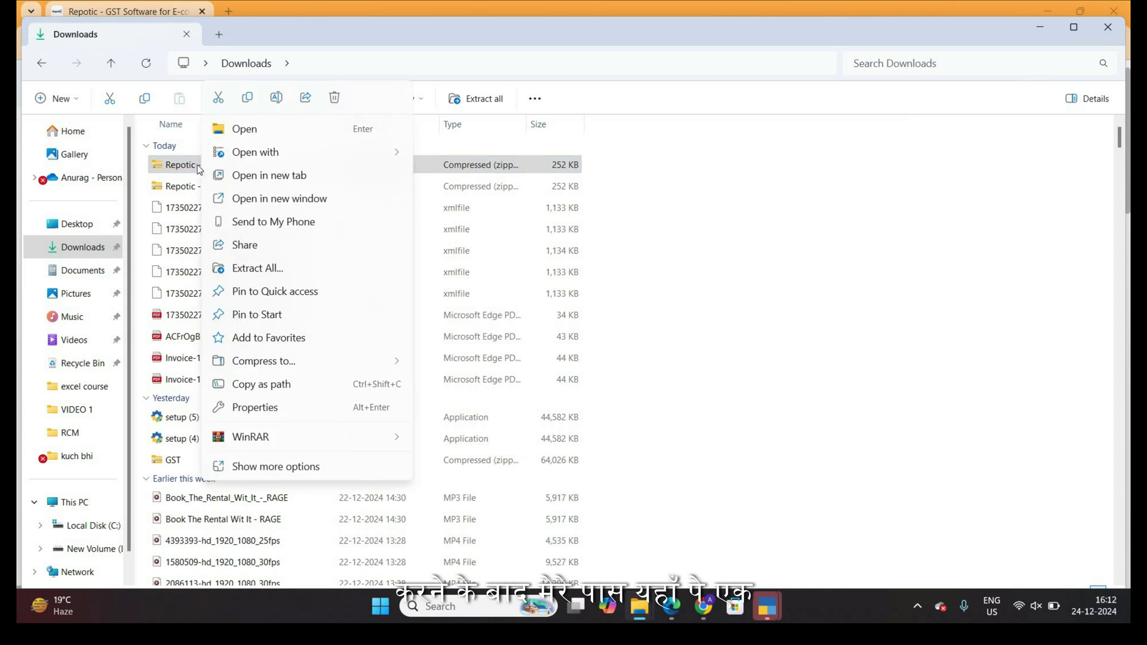
{"action": "left_click", "coordinate": [256, 272]}
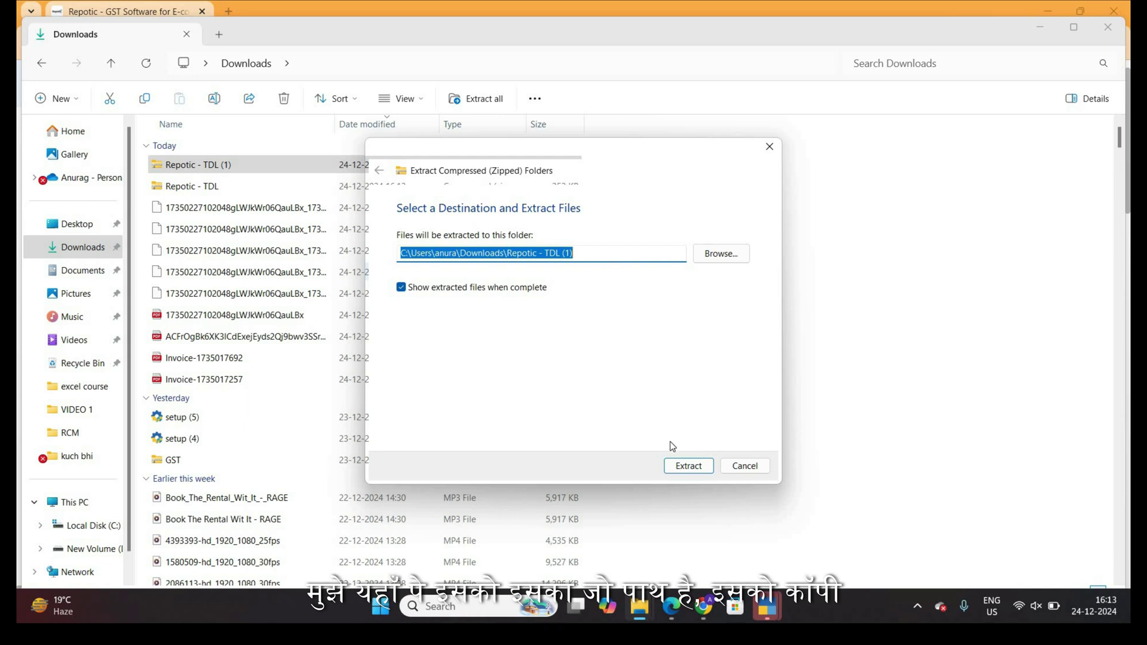
{"action": "left_click", "coordinate": [696, 467]}
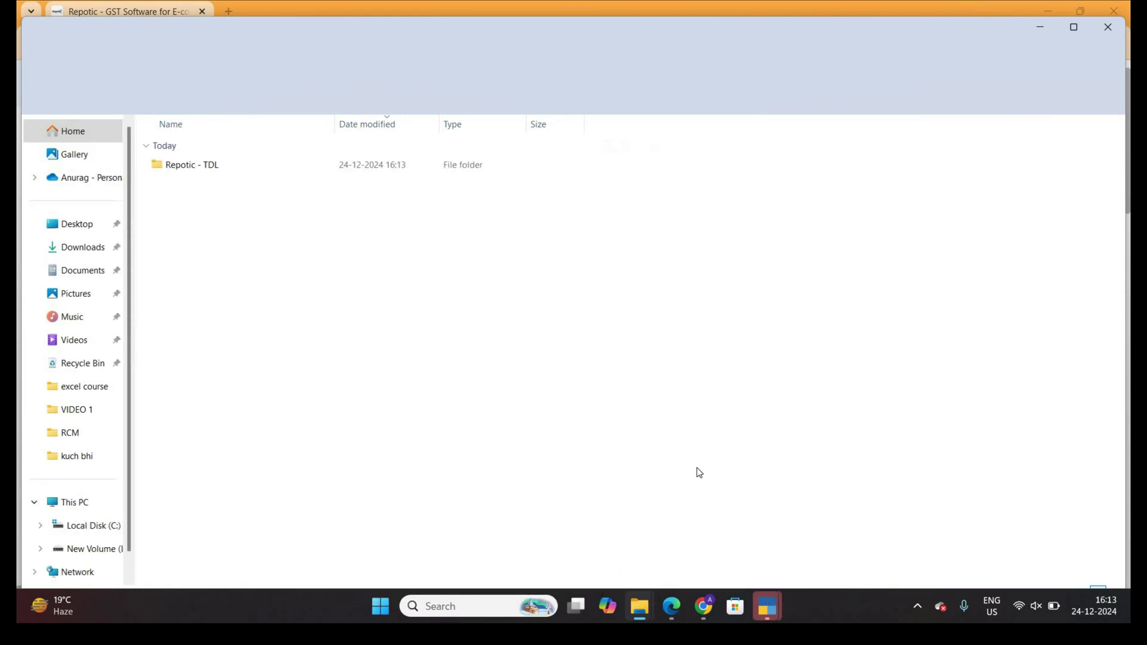
Step: Switch to the TallyPrime window showing the Sbi ledger and open the local TDL configuration, keeping Load selected TDL files on startup at Yes
{"action": "left_click", "coordinate": [768, 610]}
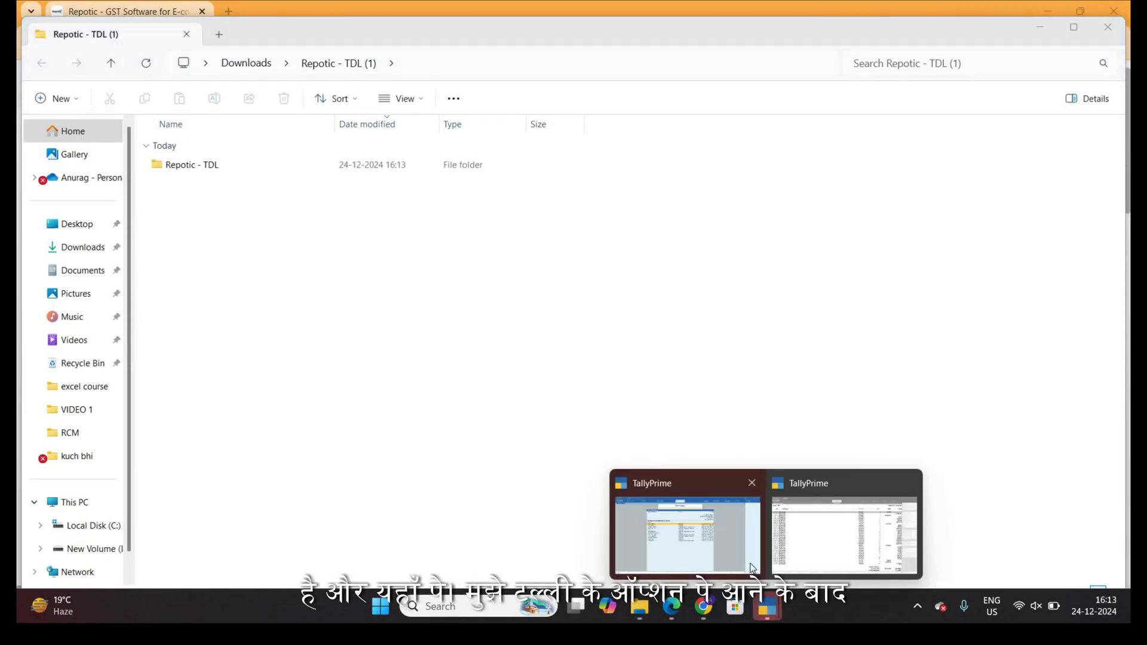
{"action": "left_click", "coordinate": [752, 569]}
{"action": "left_click", "coordinate": [767, 607]}
{"action": "left_click", "coordinate": [807, 537]}
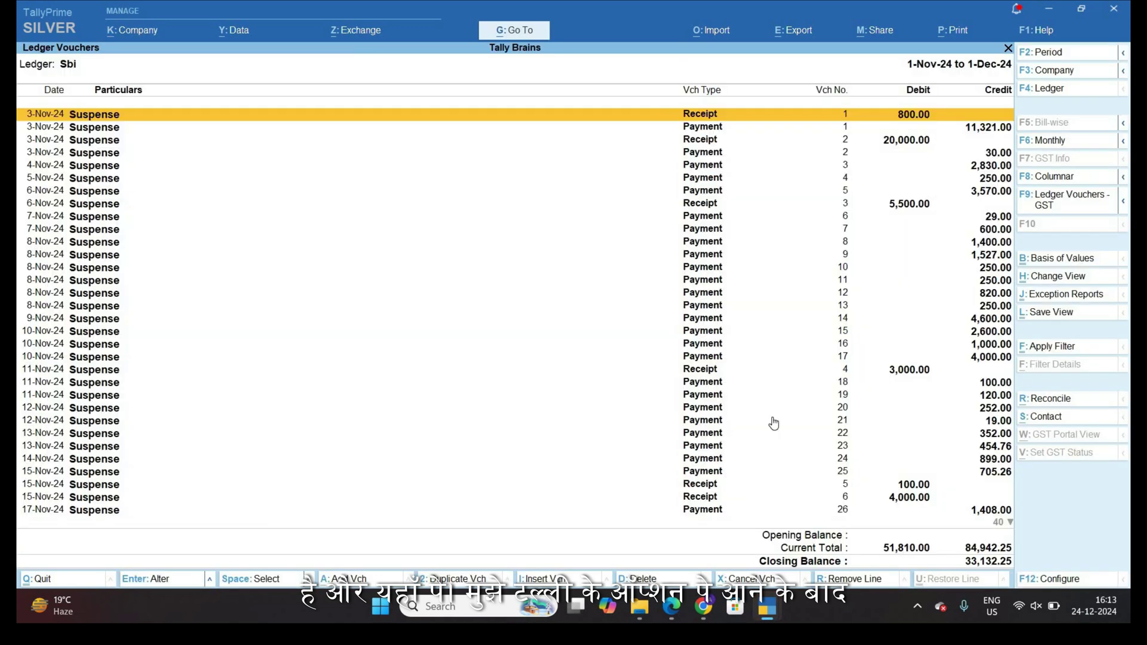
{"action": "left_click", "coordinate": [1039, 32]}
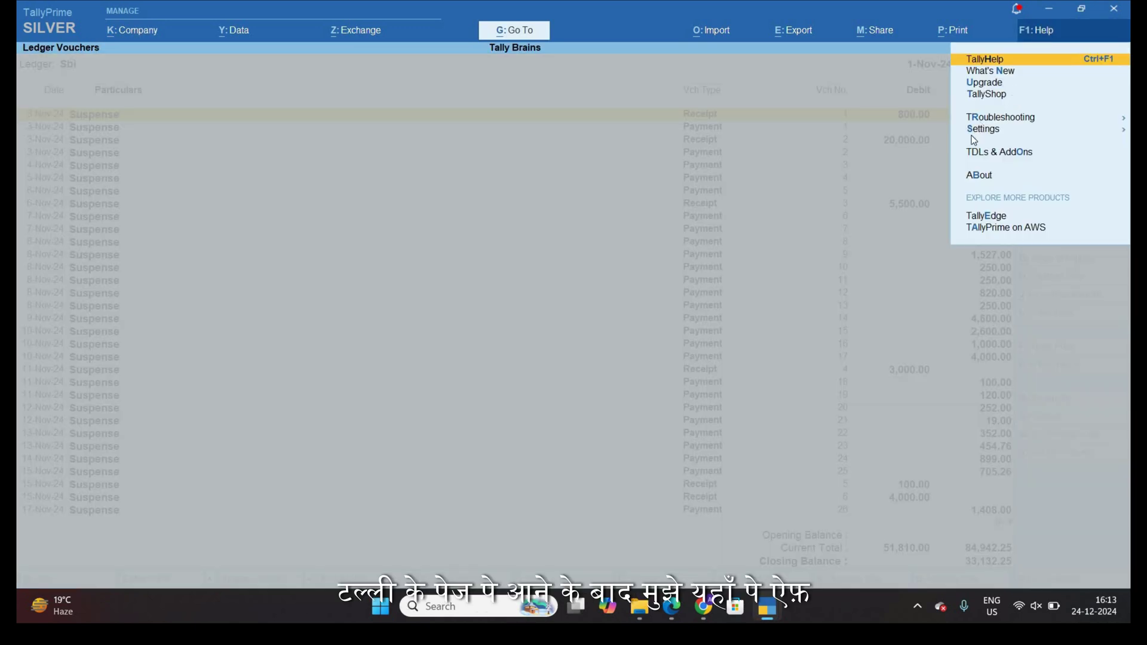
{"action": "left_click", "coordinate": [994, 159]}
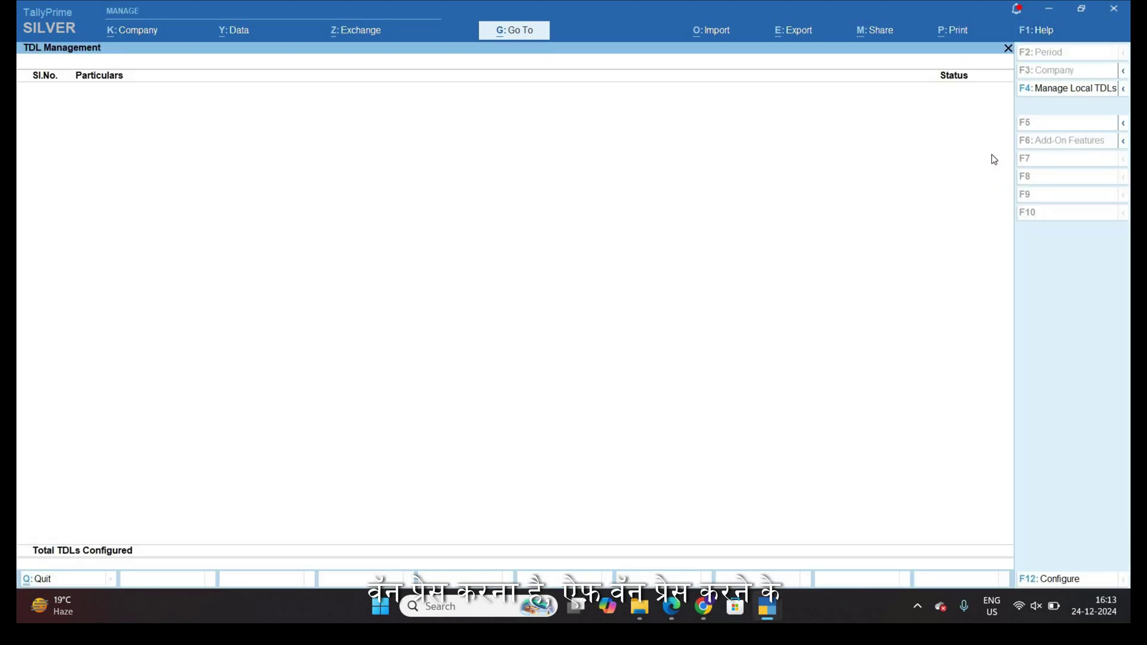
{"action": "left_click", "coordinate": [1058, 91]}
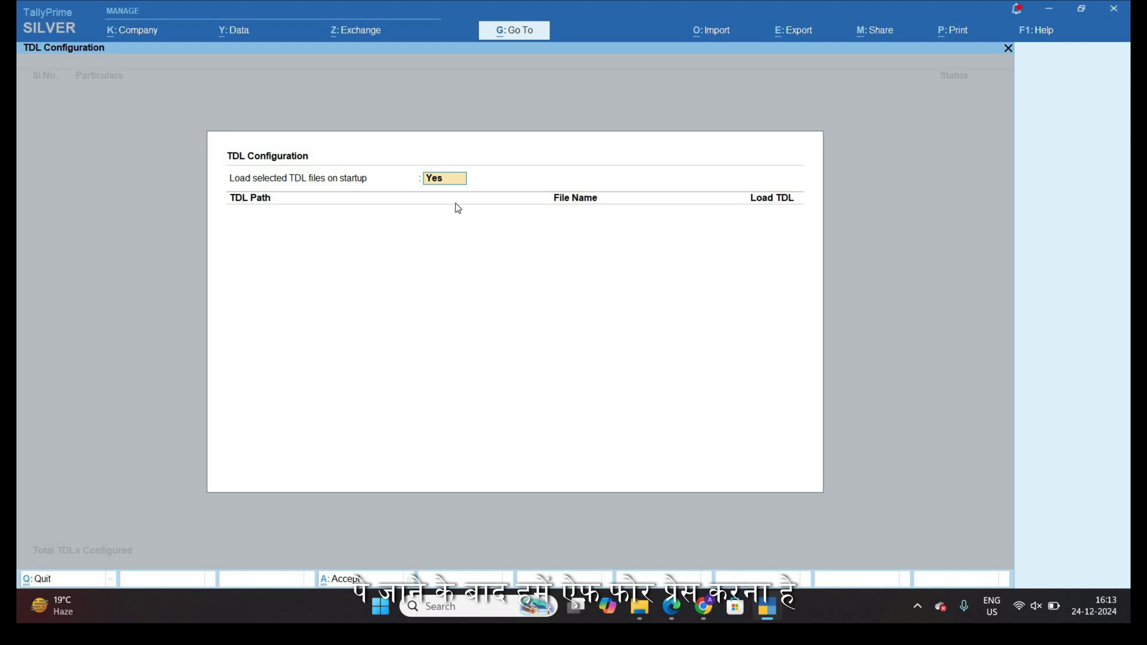
{"action": "key", "text": "Return"}
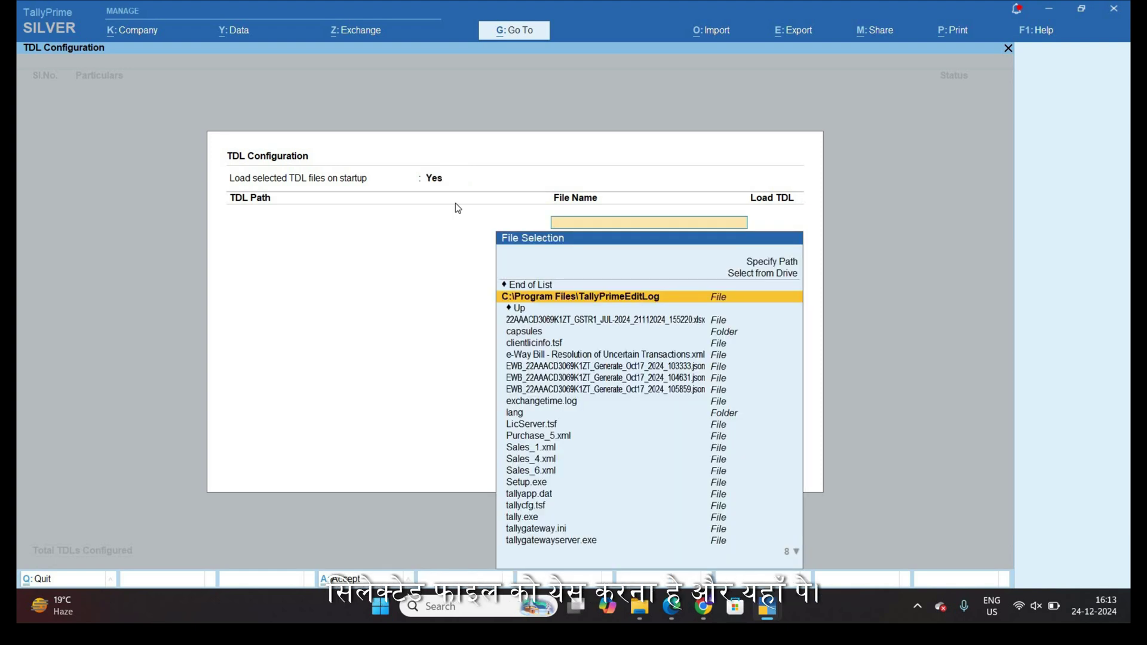
Step: Specify the extracted Repotic - TDL (1) folder in Downloads as the path and load Repotic-TDL.tcp from its Repotic - TDL subfolder
{"action": "left_click", "coordinate": [778, 264]}
{"action": "type", "text": "C:\\Users\\anura\\Downloads\\Repotic - TDL (1)"}
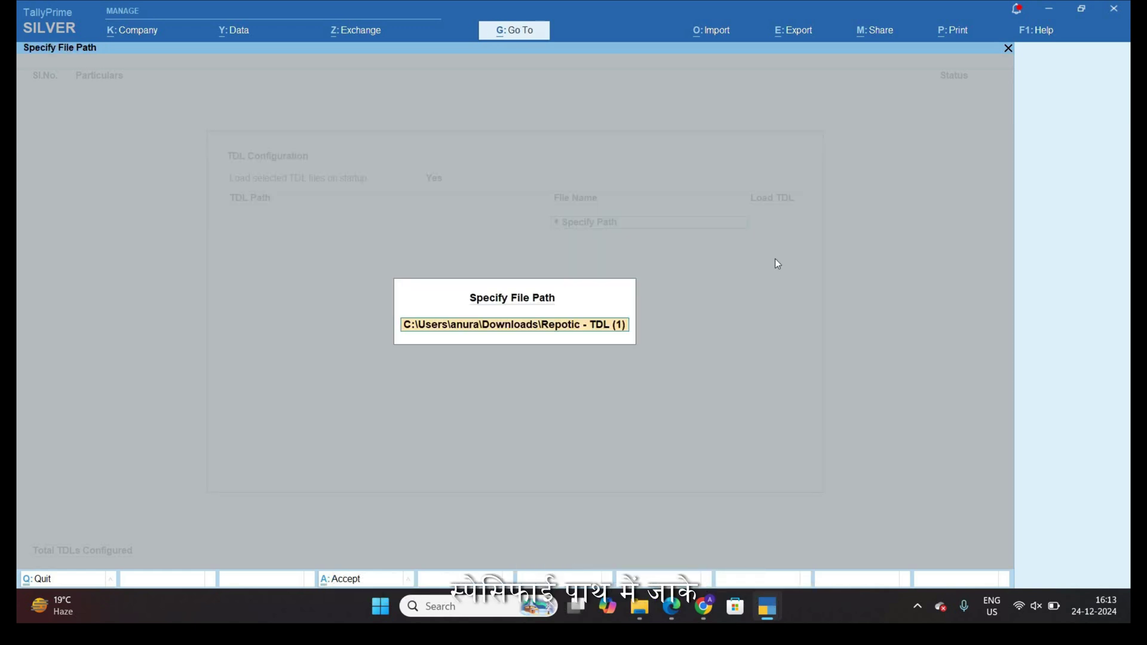
{"action": "key", "text": "Return"}
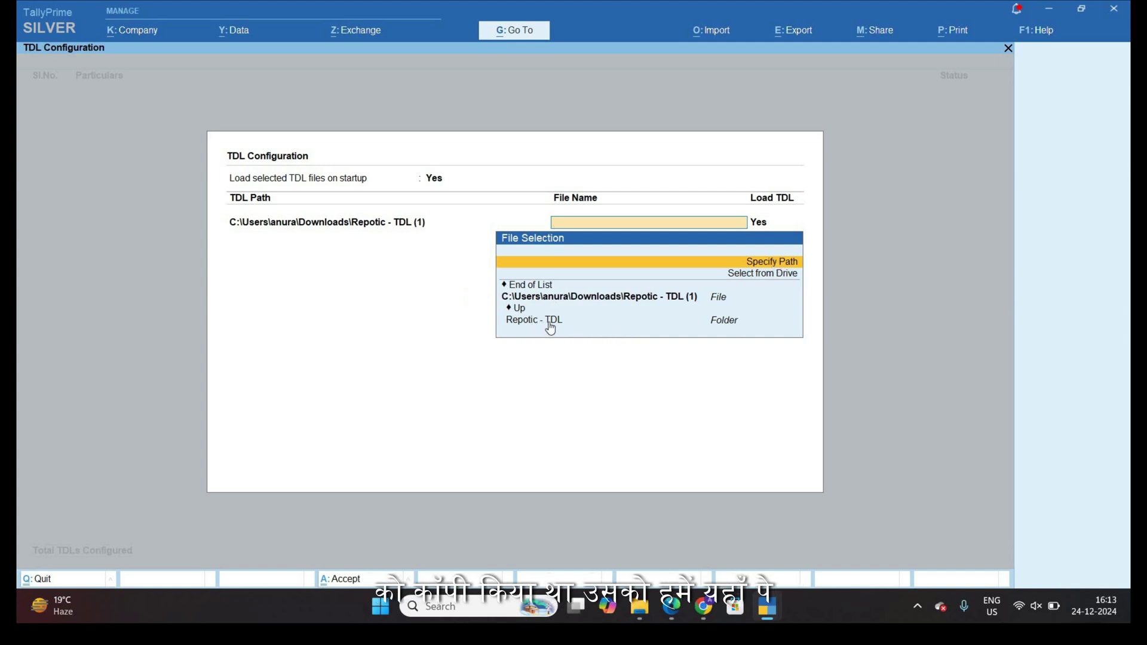
{"action": "left_click", "coordinate": [549, 323]}
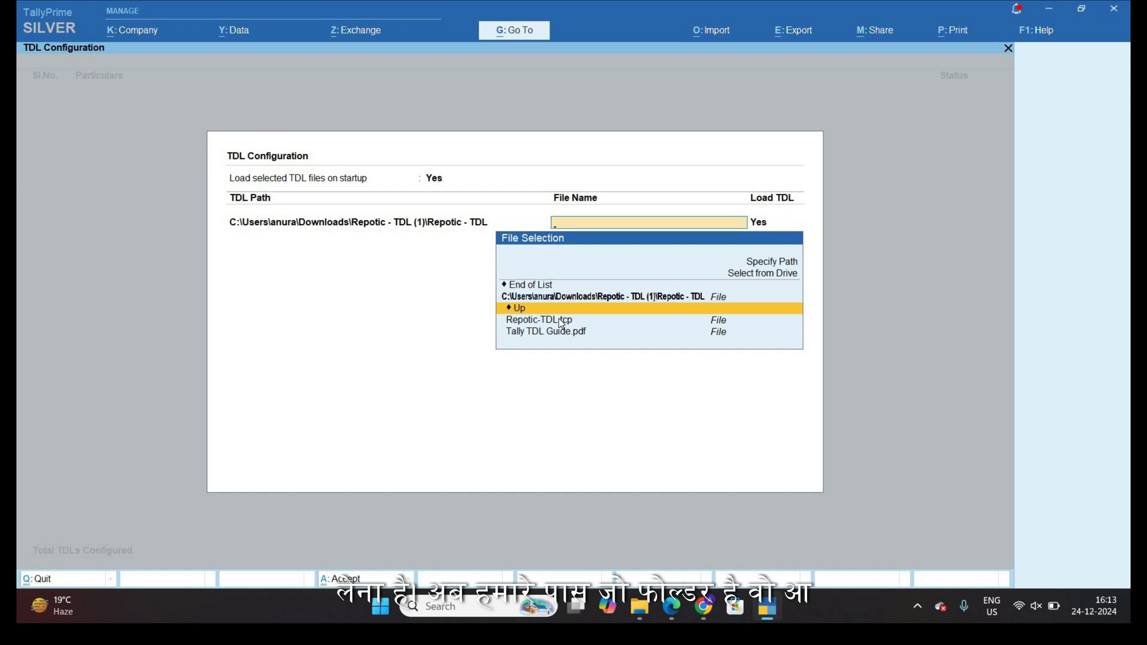
{"action": "left_click", "coordinate": [562, 321]}
{"action": "key", "text": "Return"}
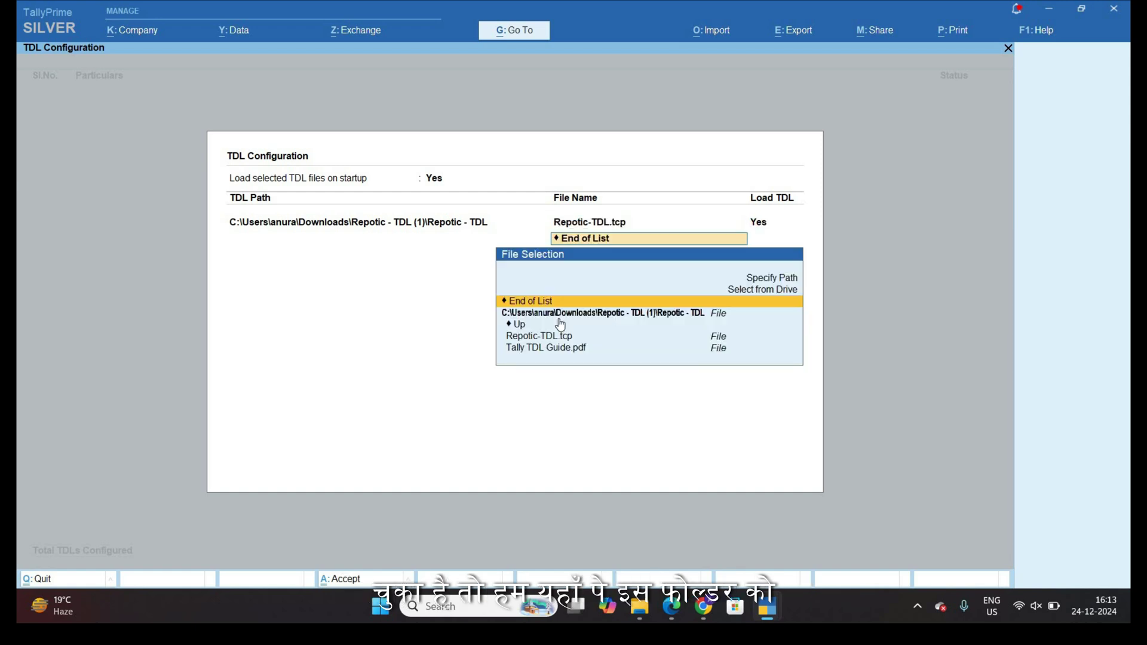
{"action": "key", "text": "Return"}
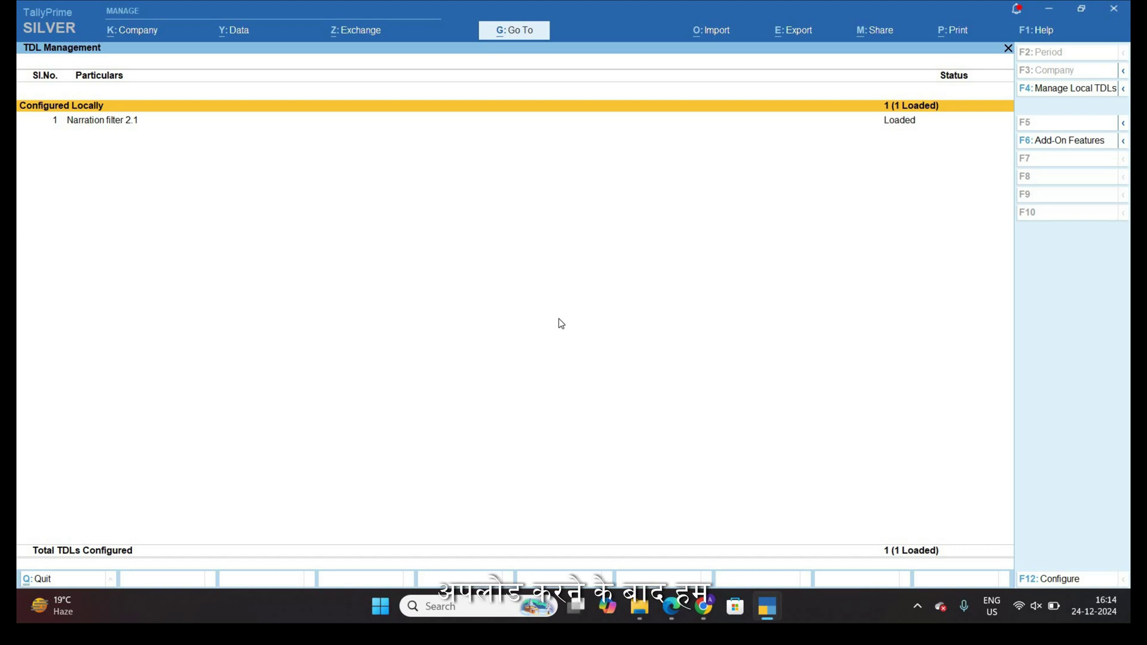
Step: Leave TDL Management and open the Ledger Vouchers report for the Sbi ledger from Account Books
{"action": "key", "text": "Escape"}
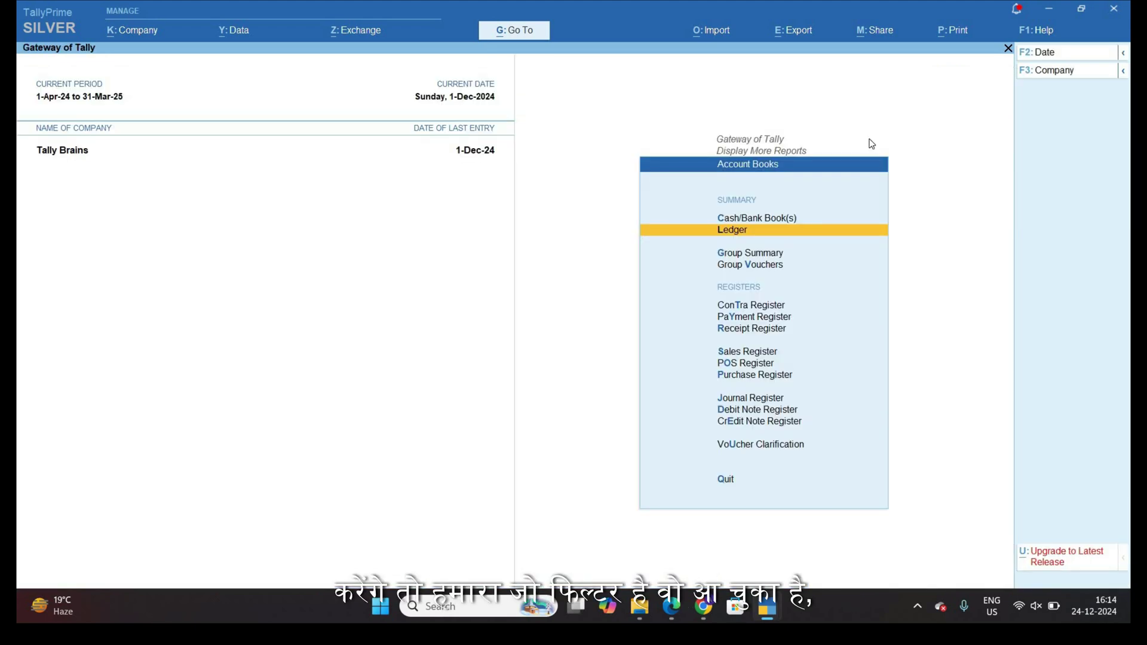
{"action": "key", "text": "Return"}
{"action": "key", "text": "Down"}
{"action": "key", "text": "Down"}
{"action": "key", "text": "Down"}
{"action": "key", "text": "Down"}
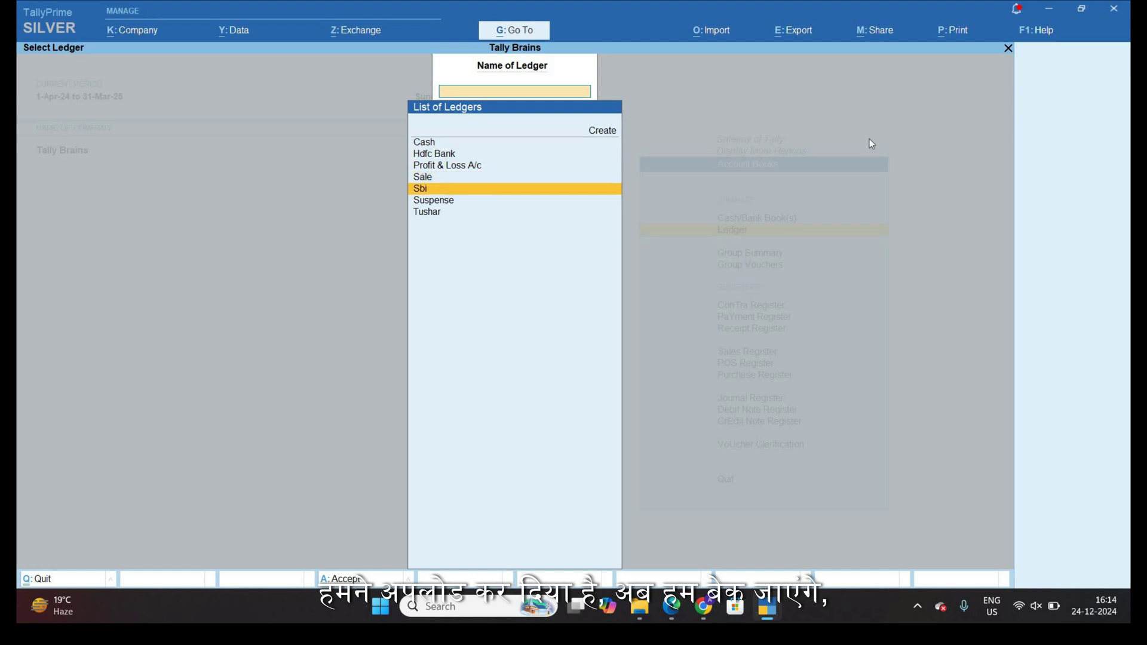
{"action": "key", "text": "Return"}
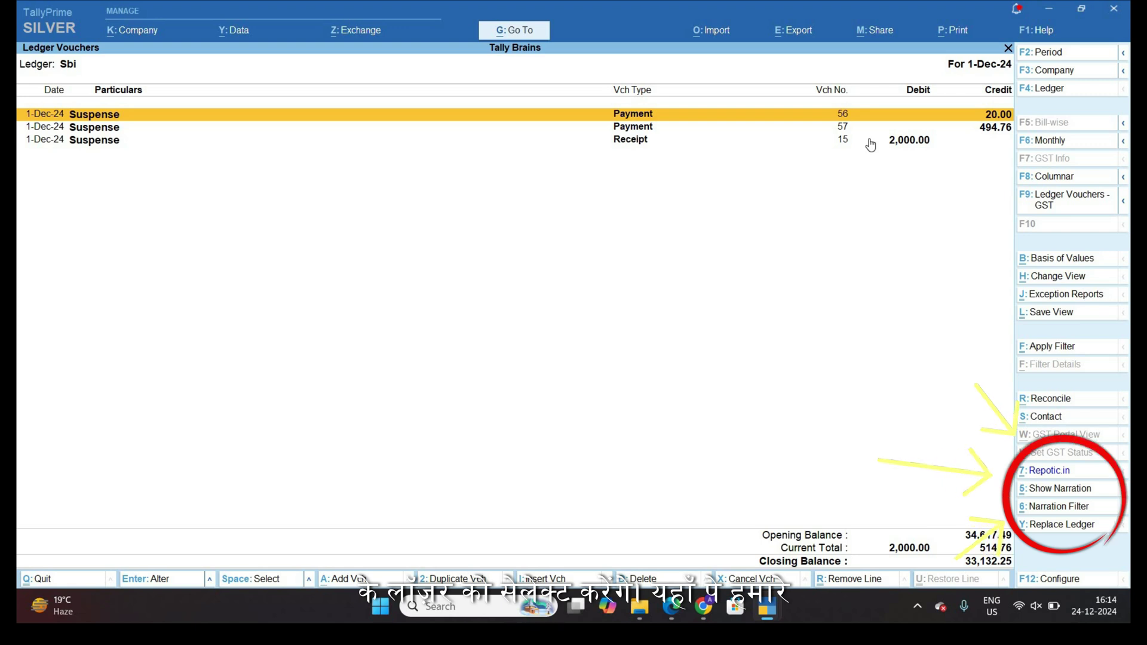
{"action": "key", "text": "ctrl+y"}
{"action": "key", "text": "Escape"}
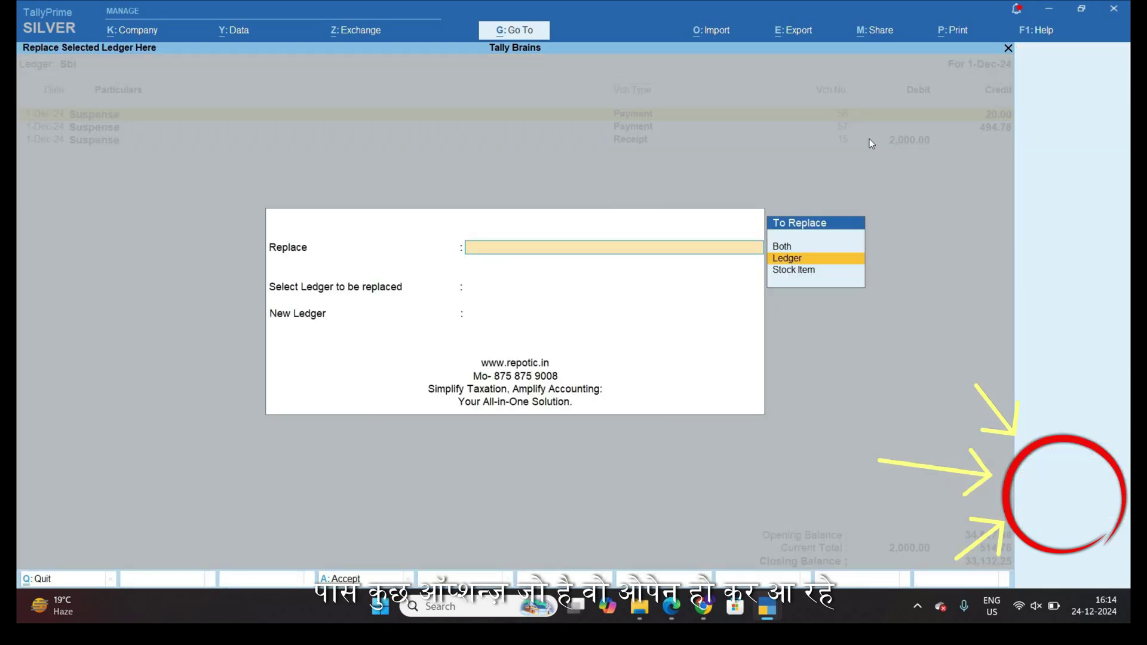
{"action": "key", "text": "Escape"}
{"action": "key", "text": "Return"}
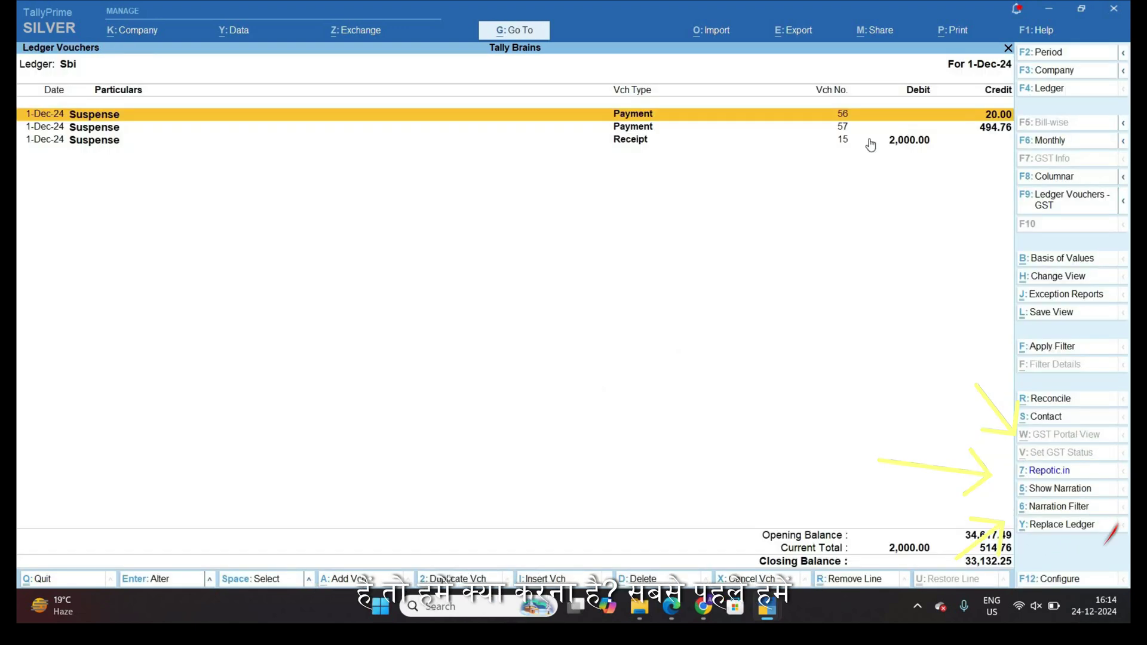
Step: Change the Sbi ledger's report period to 1-11-2024 through 1-12-2024 and show the narration of each voucher
{"action": "key", "text": "F2"}
{"action": "type", "text": "1.11"}
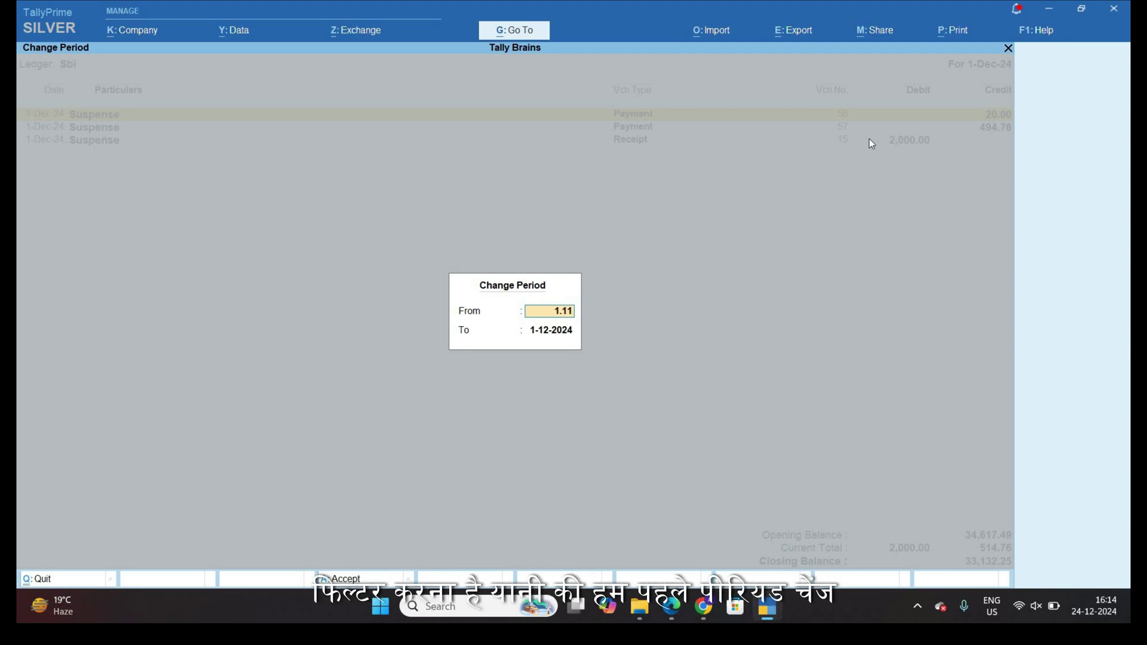
{"action": "key", "text": "Return"}
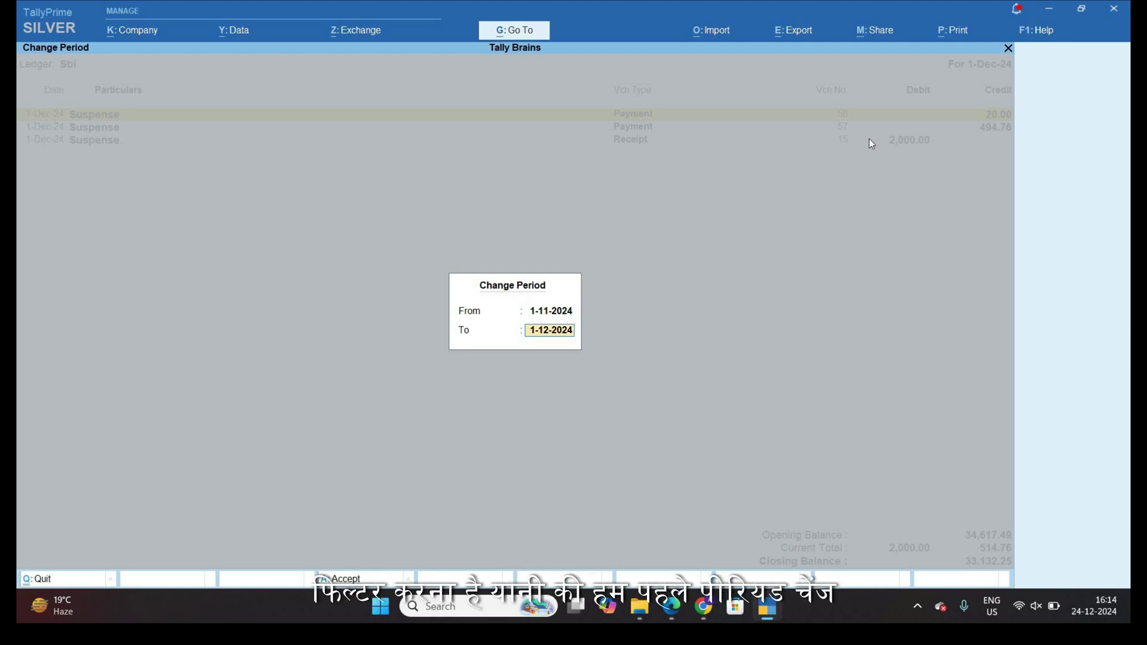
{"action": "key", "text": "Return"}
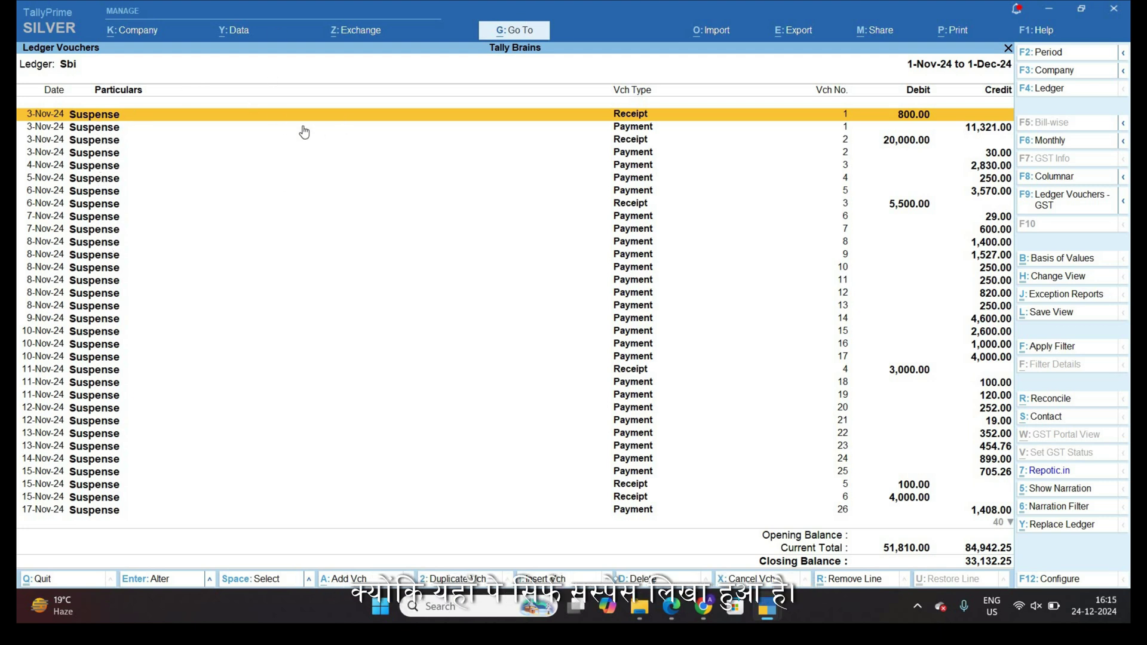
{"action": "key", "text": "ctrl+5"}
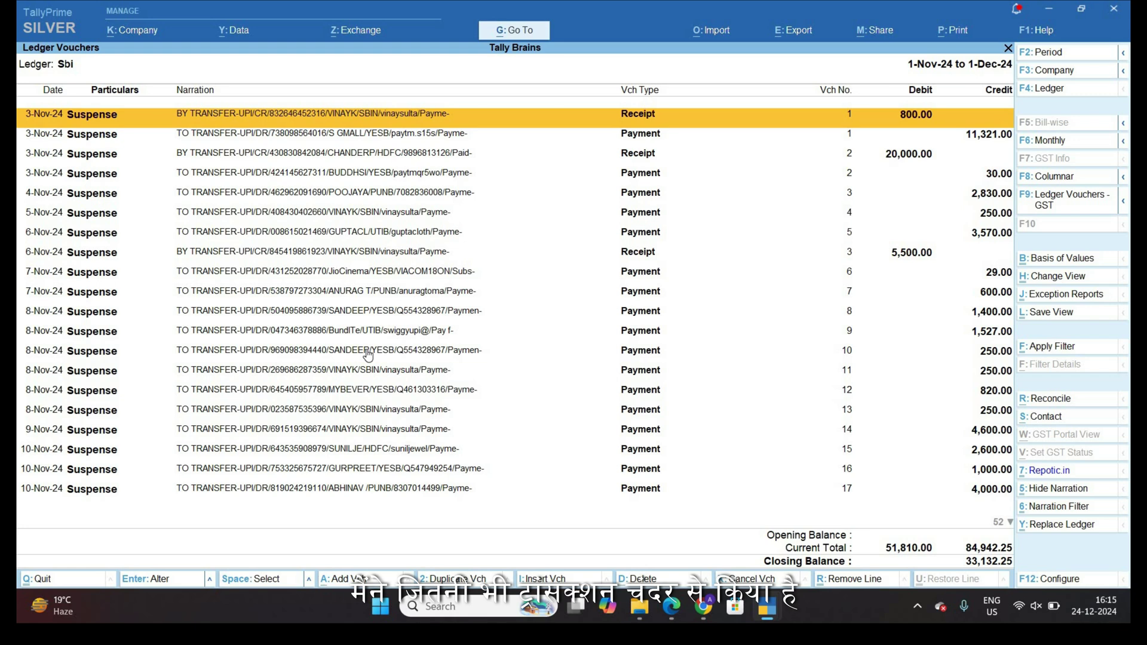
Step: Filter the Sbi ledger vouchers to those whose narration contains the customer's name
{"action": "key", "text": "ctrl"}
{"action": "key", "text": "ctrl+6"}
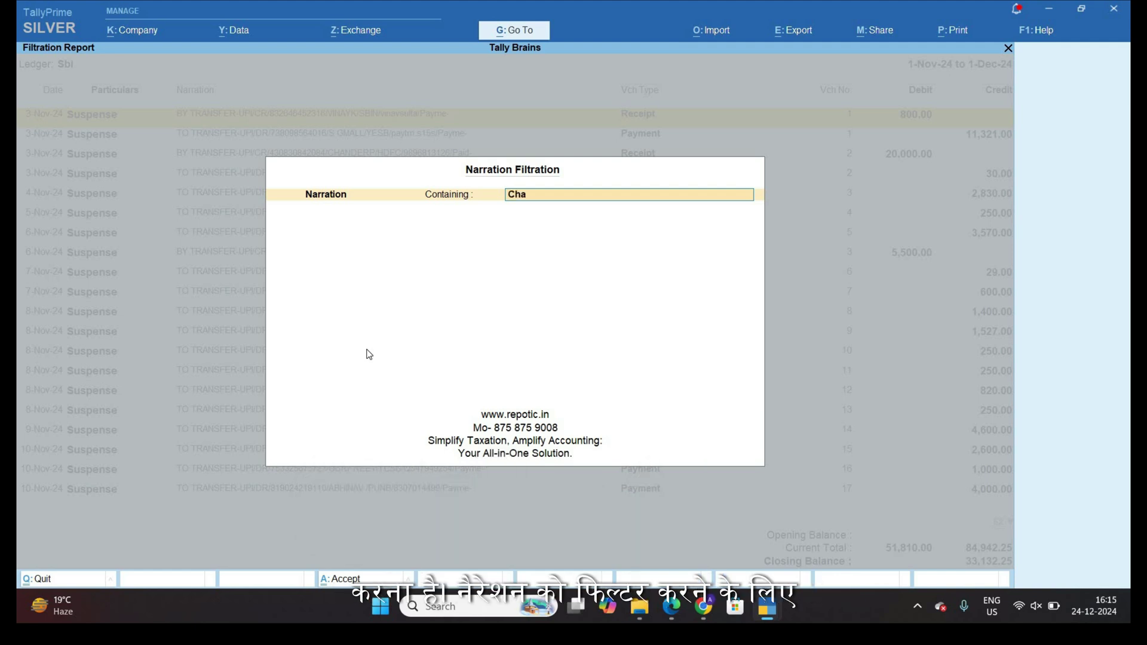
{"action": "type", "text": "er"}
{"action": "key", "text": "Return"}
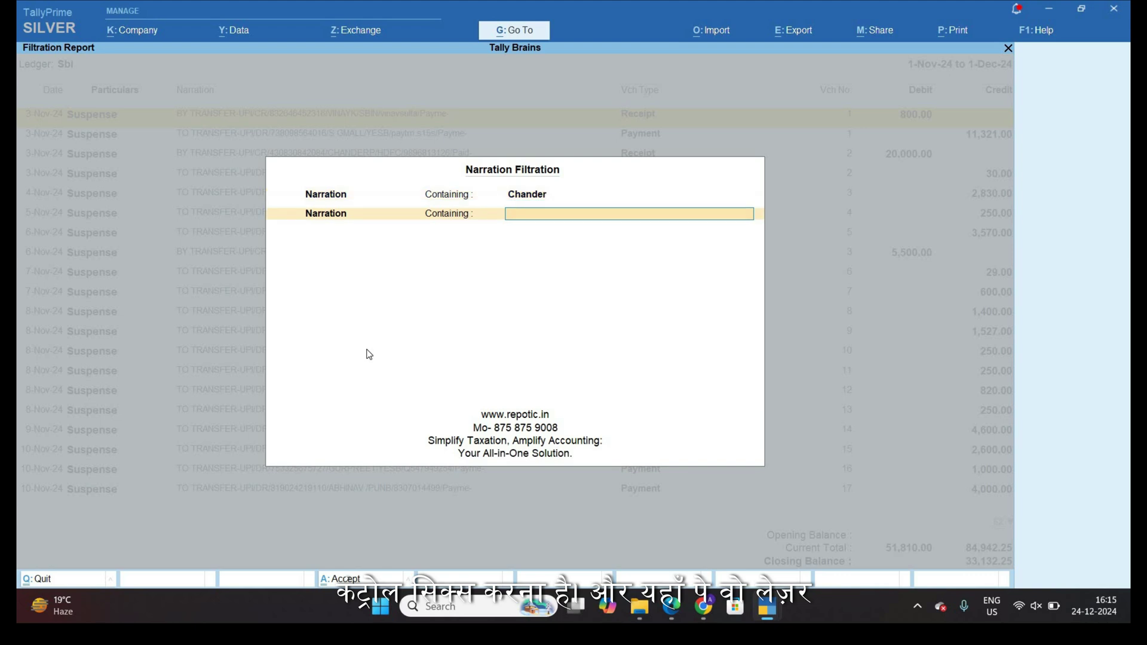
{"action": "key", "text": "Return"}
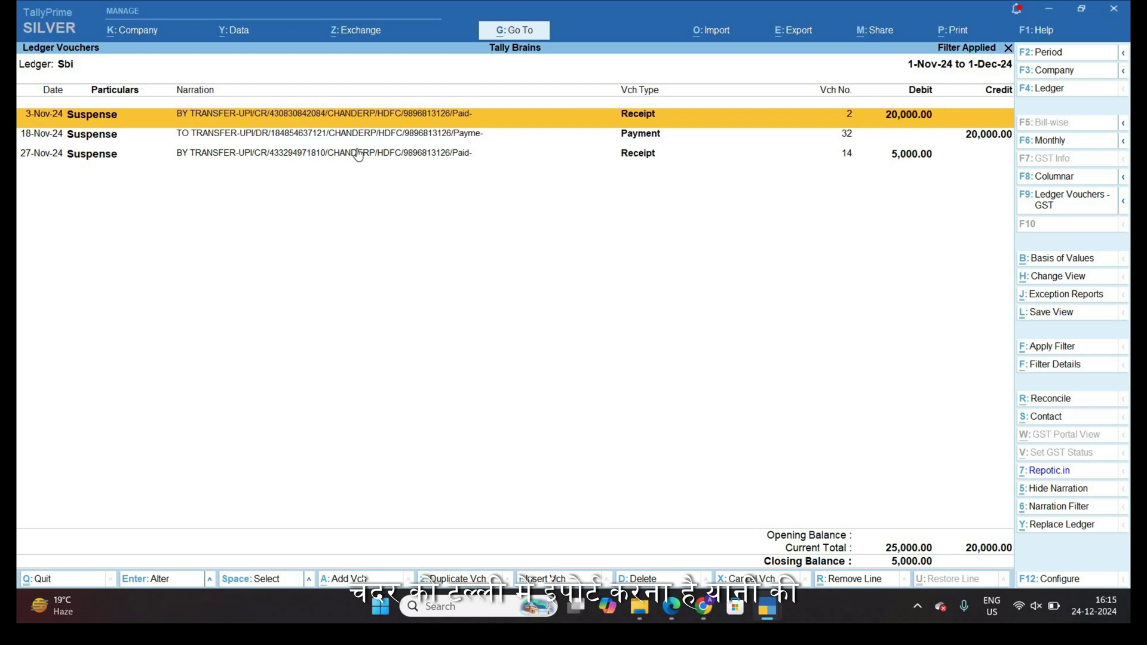
Step: Start a ledger replacement for the filtered vouchers, with Ledger as the replace type and Suspense as the ledger to replace
{"action": "key", "text": "ctrl+y"}
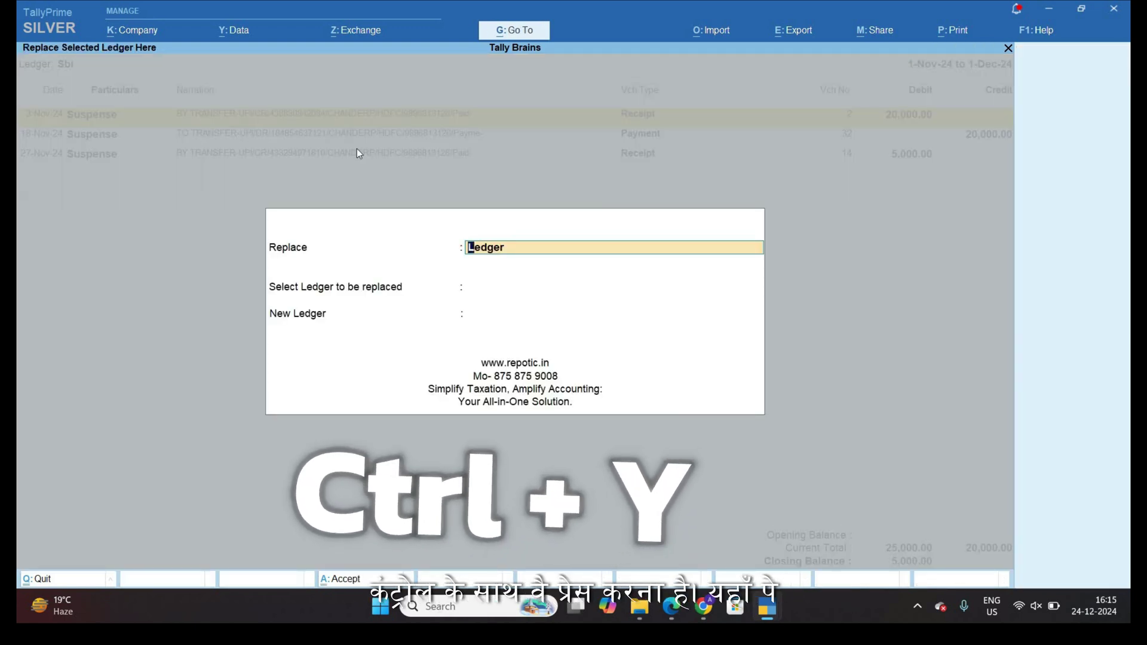
{"action": "key", "text": "Return"}
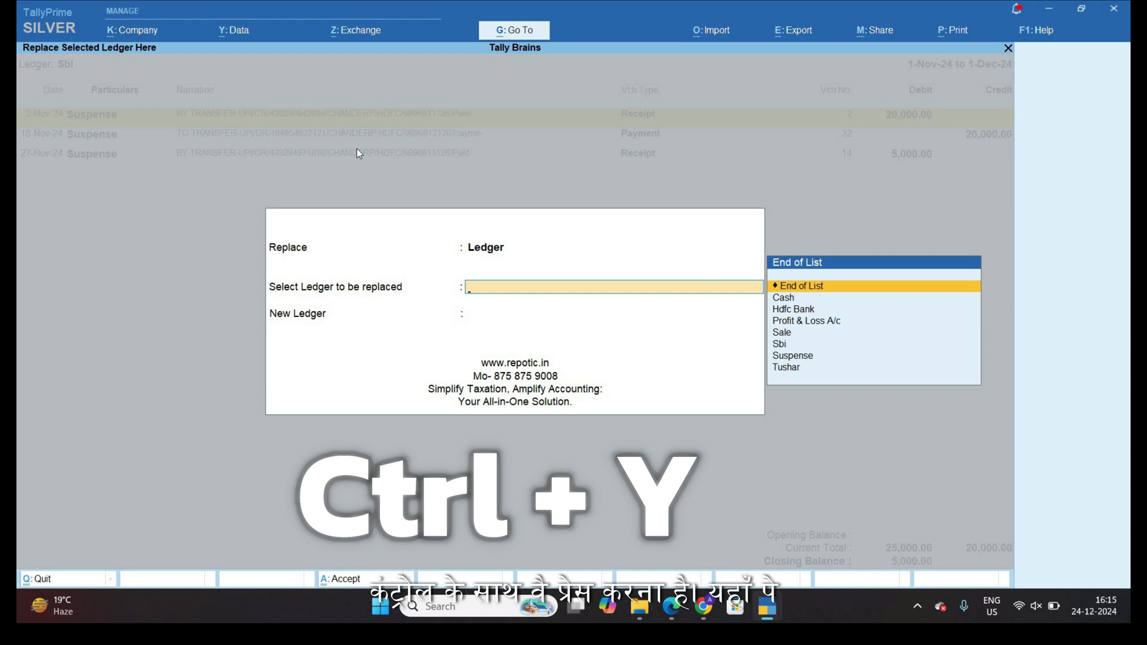
{"action": "key", "text": "Down"}
{"action": "key", "text": "Down"}
{"action": "key", "text": "Down"}
{"action": "key", "text": "Down"}
{"action": "key", "text": "Down"}
{"action": "key", "text": "Down"}
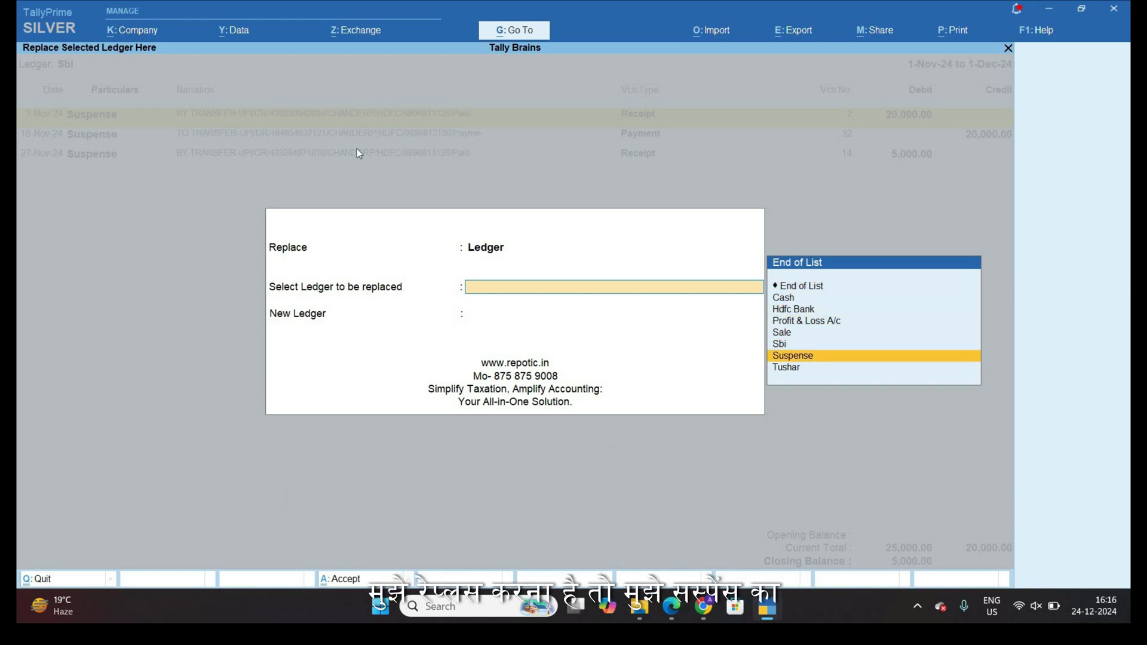
{"action": "key", "text": "Return"}
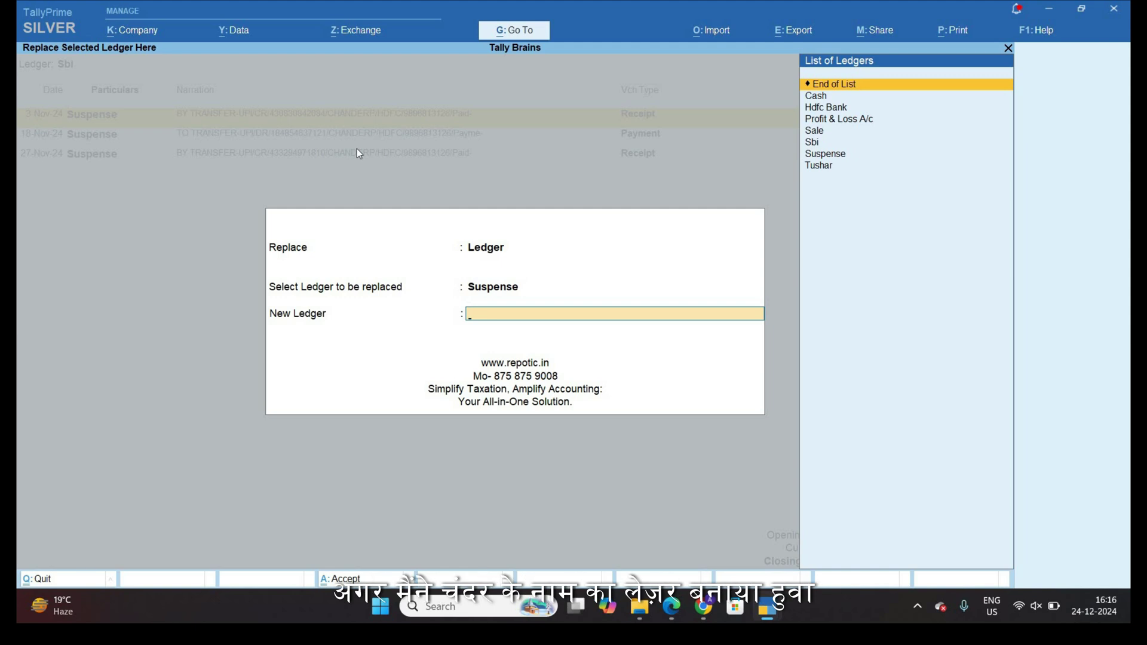
Step: Create a new ledger in the customer's name under Sundry Debtors and use it as the replacement's new ledger
{"action": "key", "text": "alt+c"}
{"action": "type", "text": "Chander"}
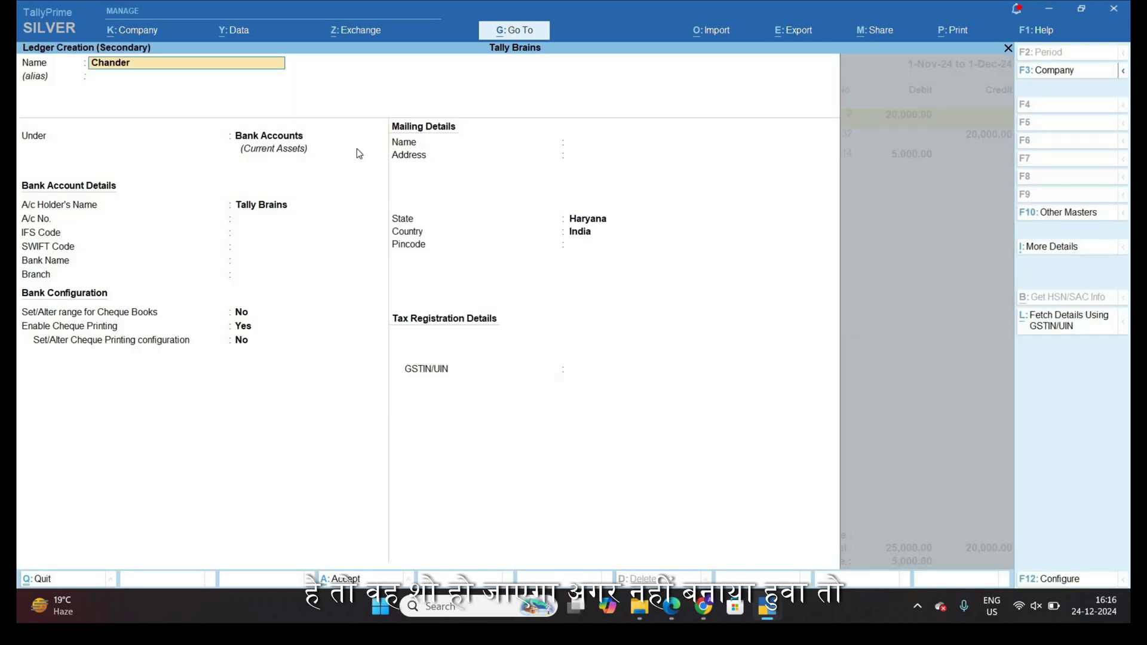
{"action": "key", "text": "Return"}
{"action": "key", "text": "Return"}
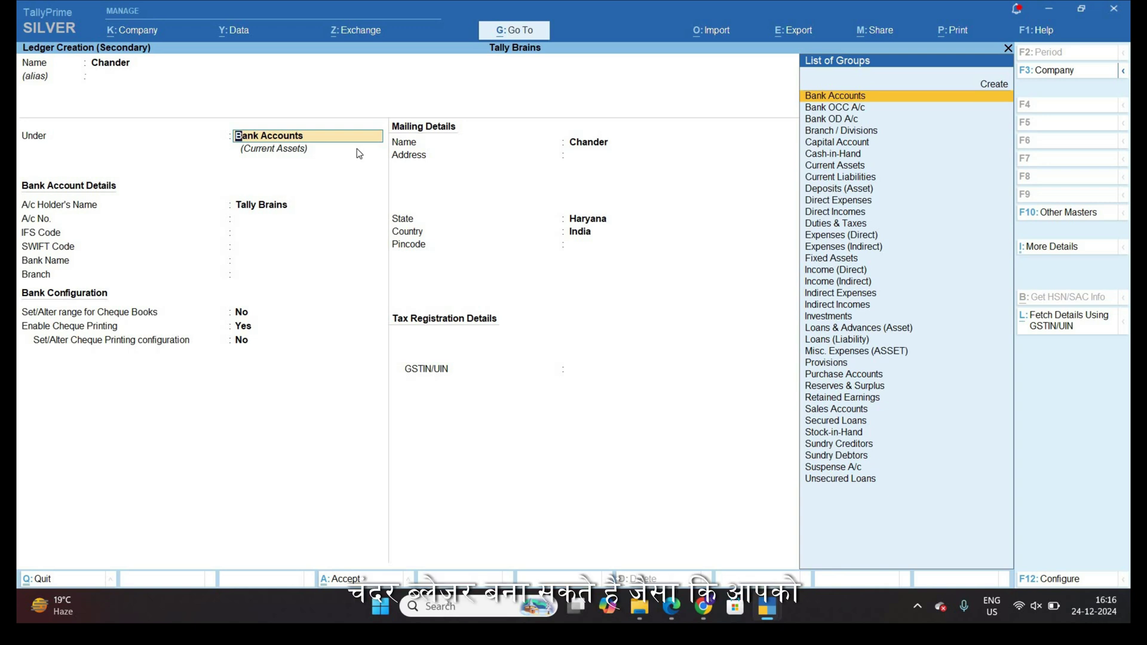
{"action": "type", "text": "S"}
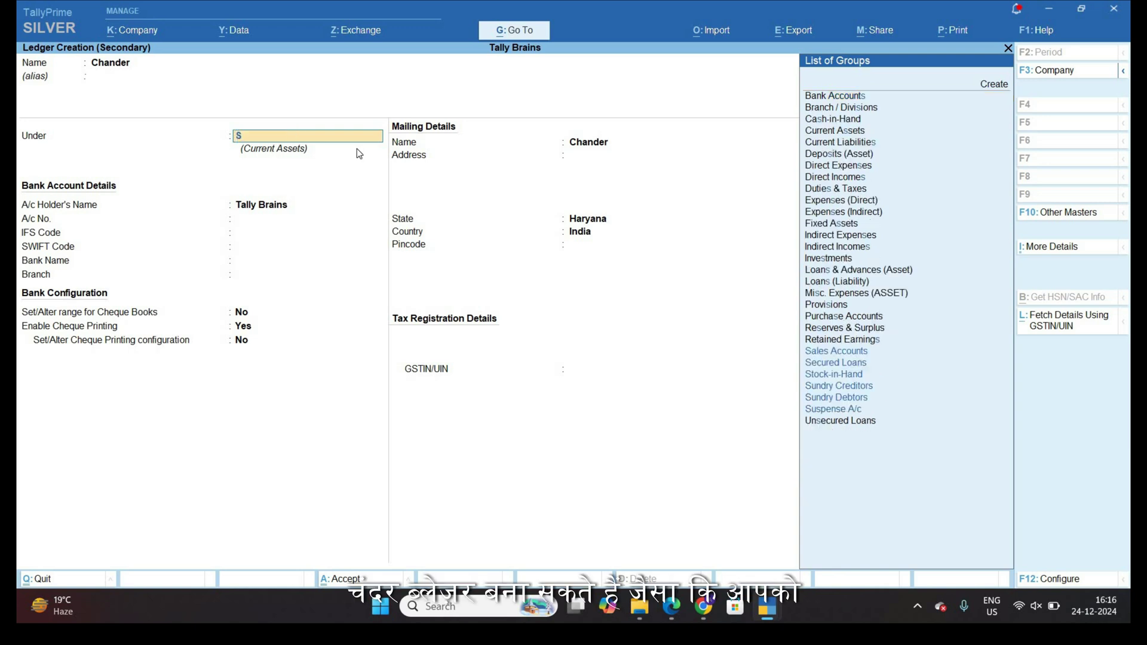
{"action": "key", "text": "Down"}
{"action": "key", "text": "Down"}
{"action": "key", "text": "Down"}
{"action": "key", "text": "Down"}
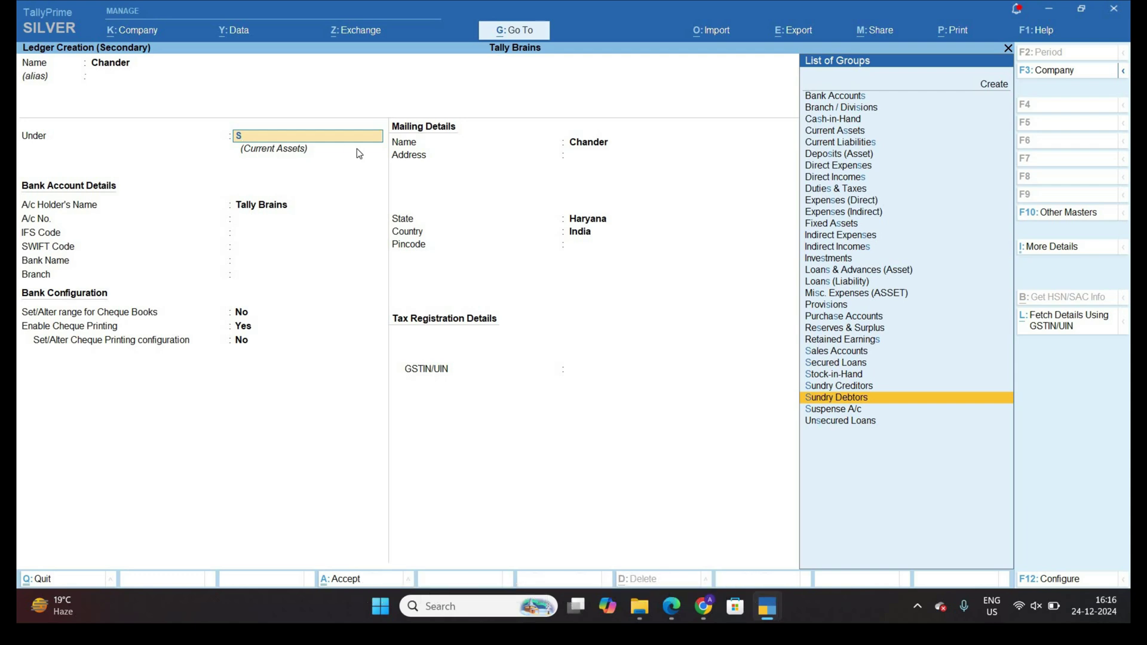
{"action": "key", "text": "Return"}
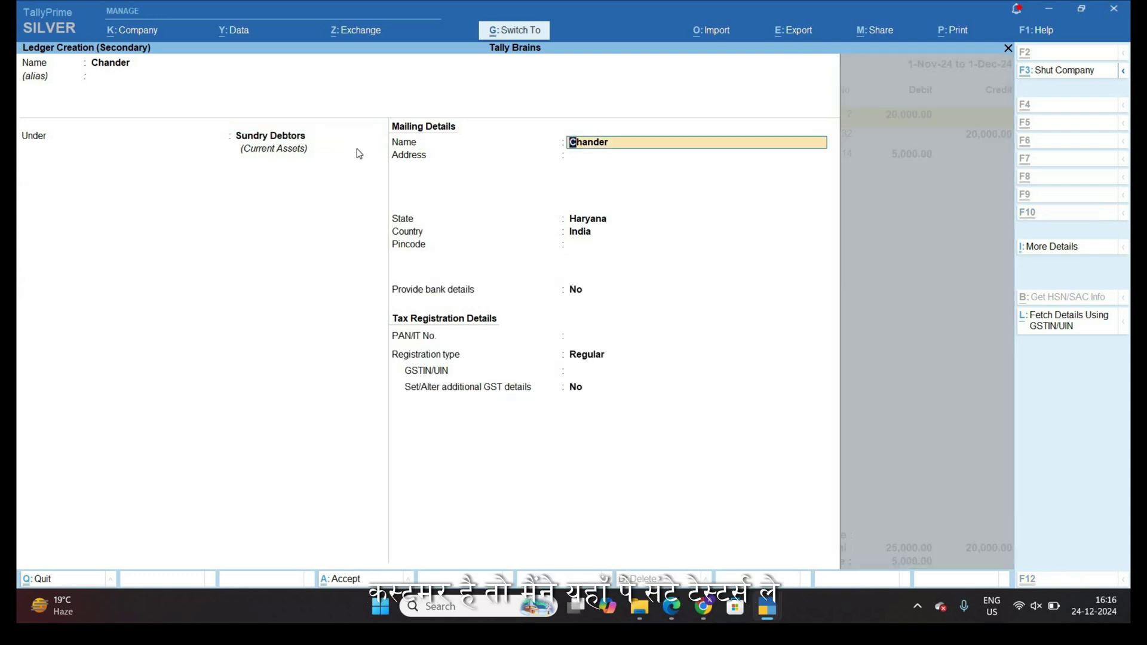
{"action": "key", "text": "ctrl+a"}
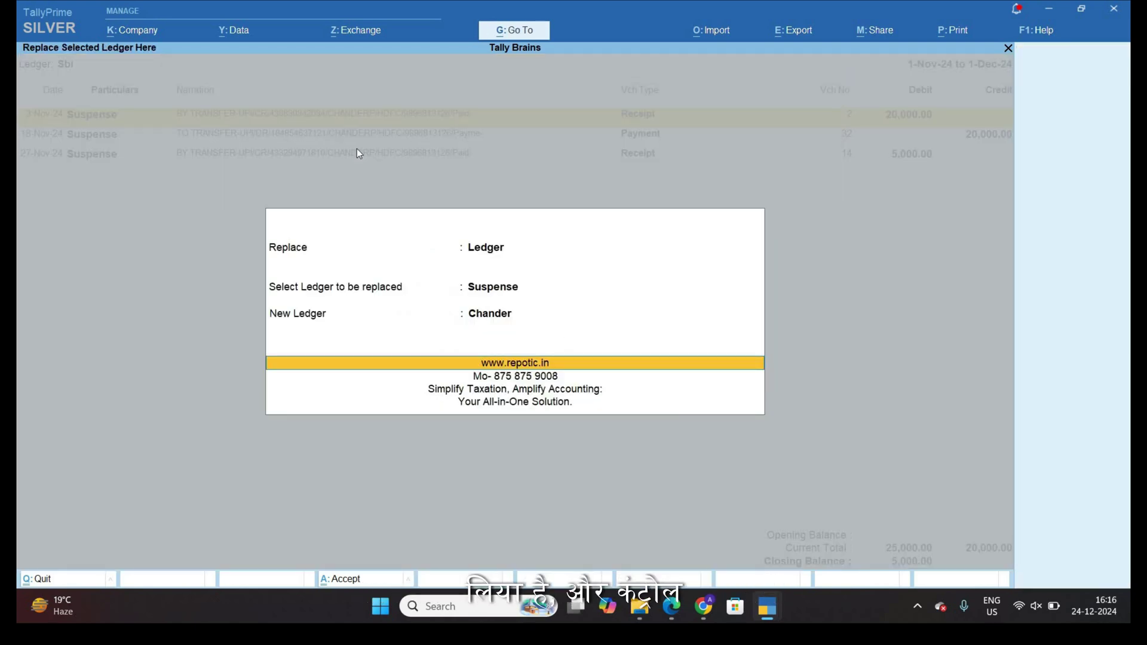
Step: Carry out the replacement of Suspense with the customer's ledger and remove the narration filter from the Sbi vouchers
{"action": "key", "text": "ctrl+a"}
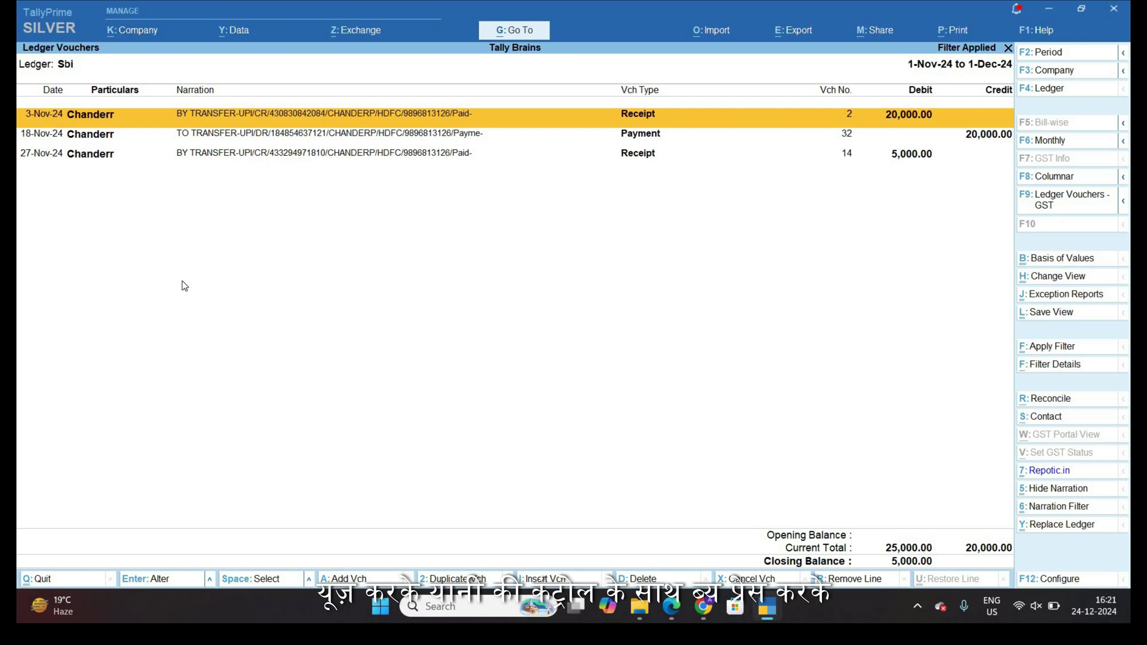
{"action": "key", "text": "ctrl+f"}
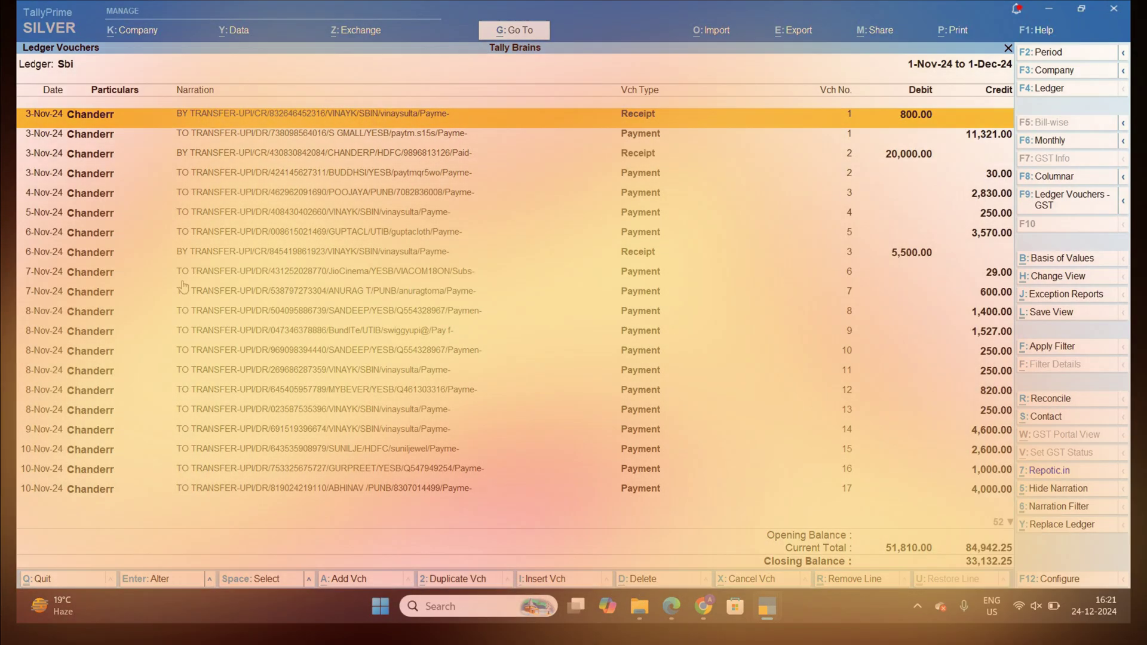